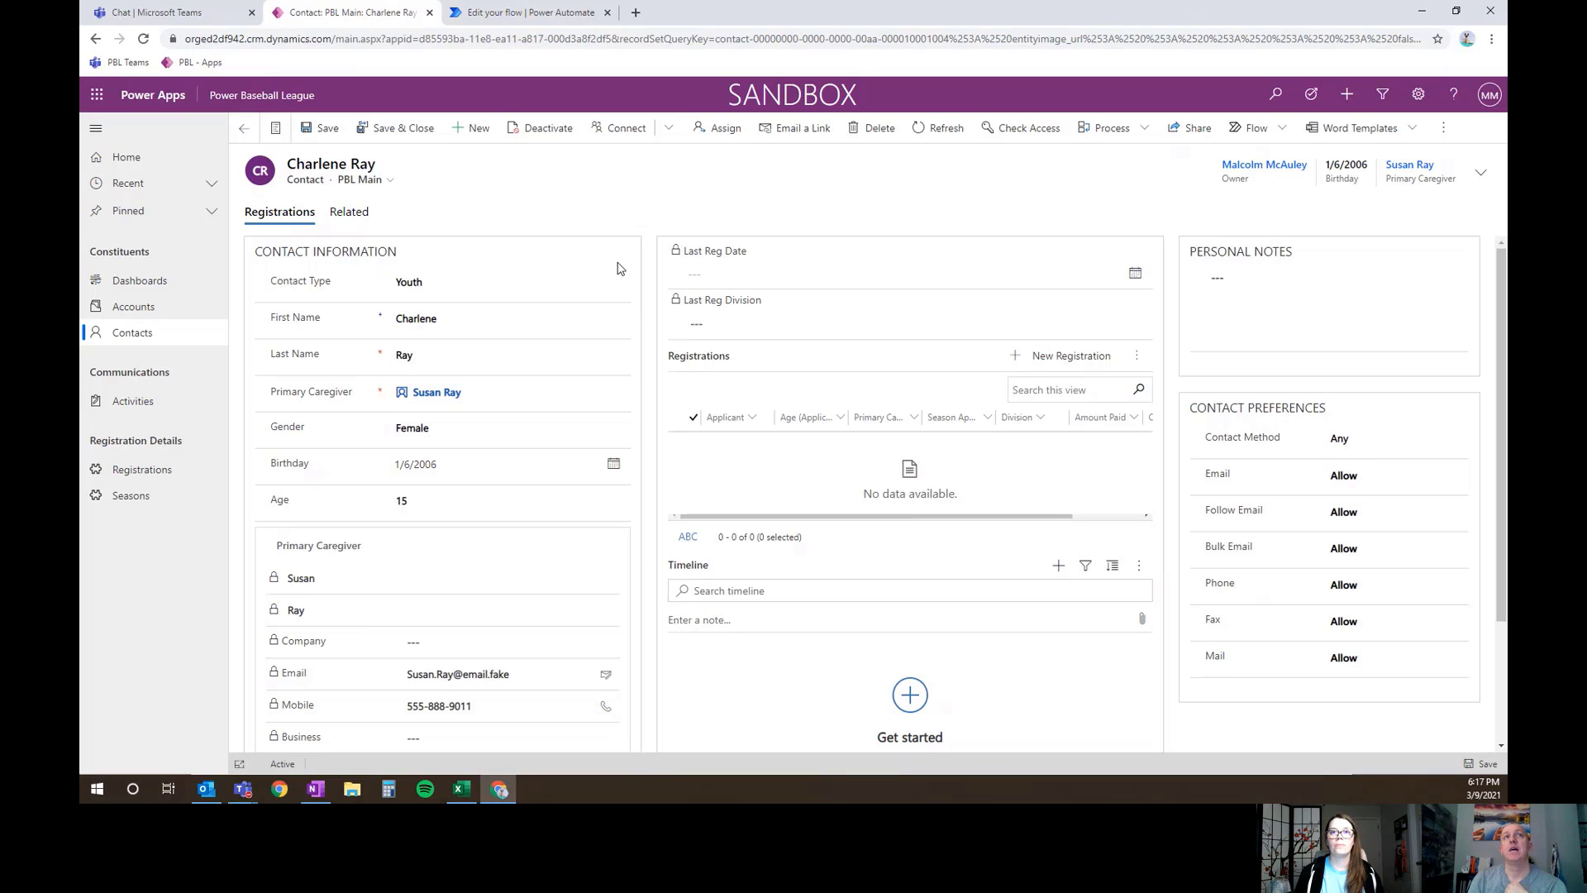
Compare the flow in Power Automate with the flow commands offered on the youth contact record
left_click(545, 18)
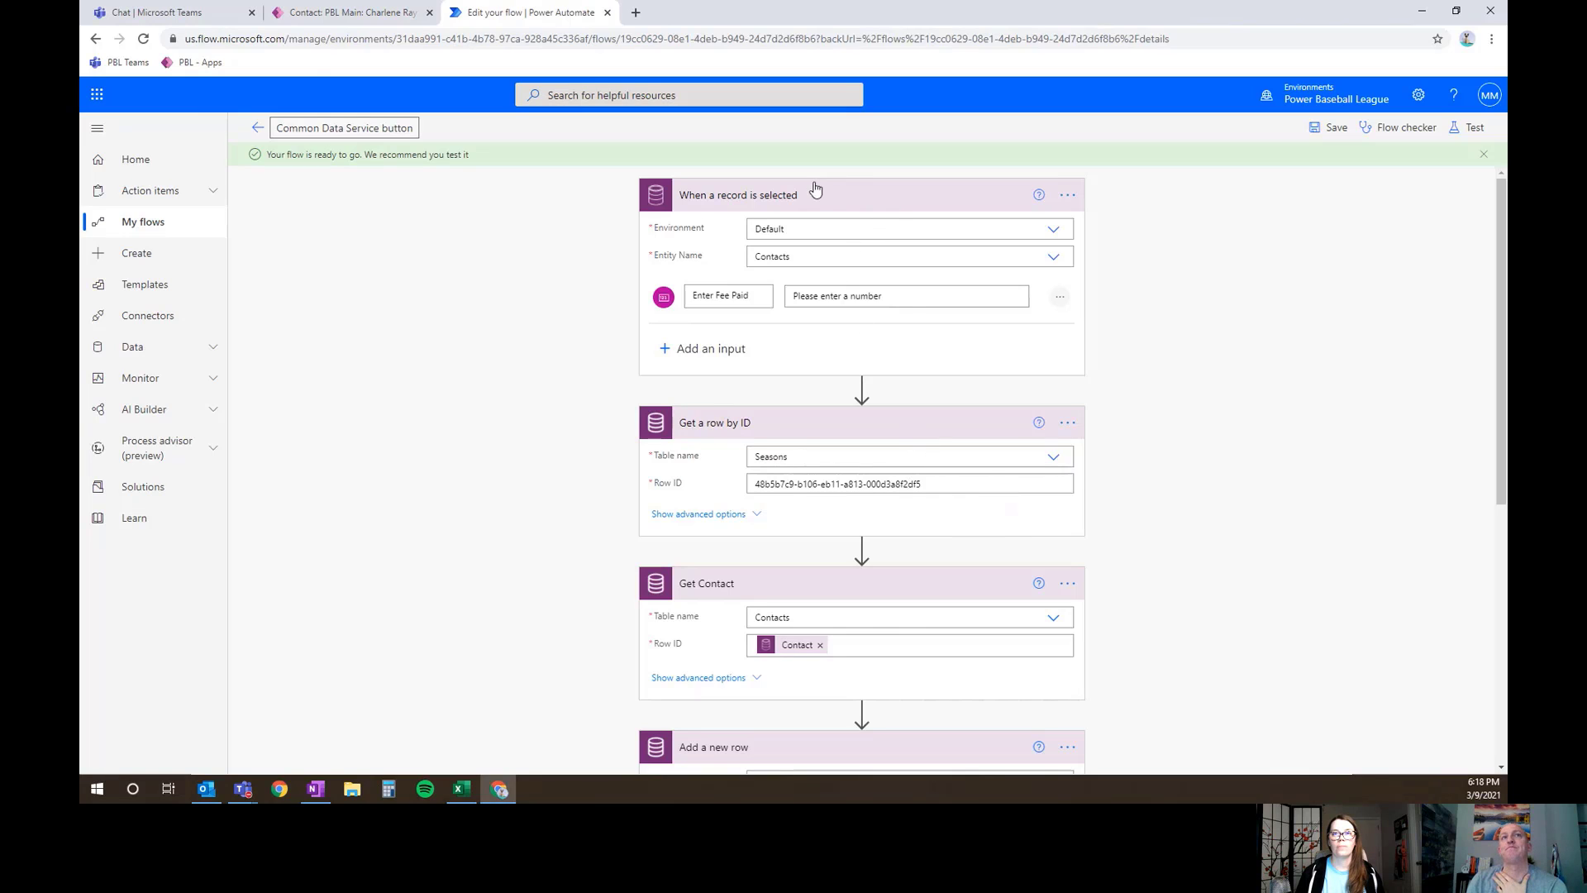
left_click(354, 13)
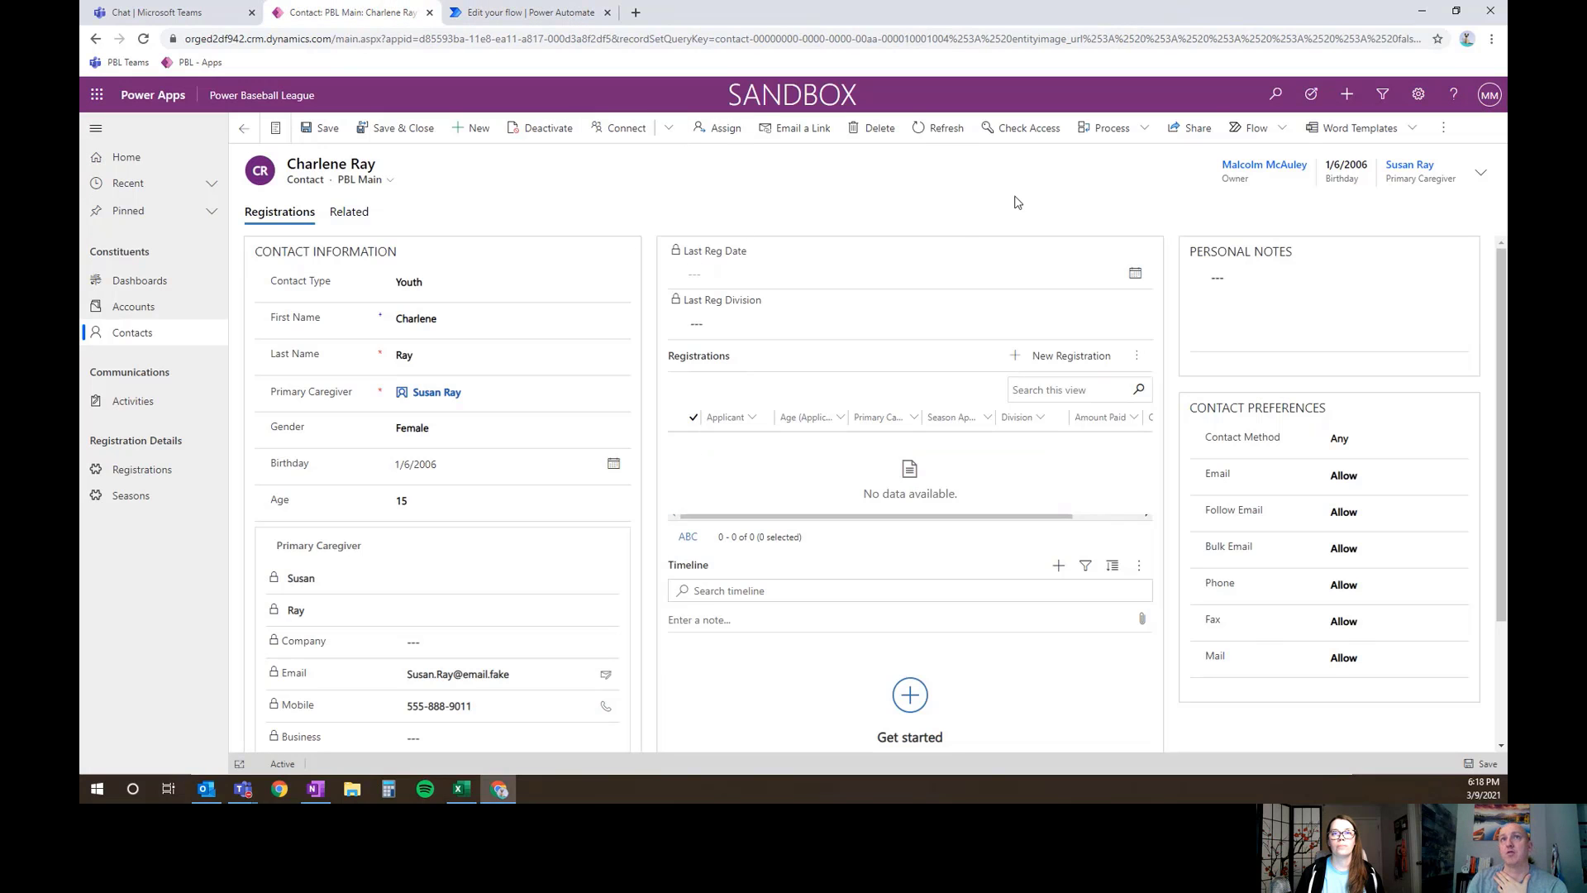
left_click(1258, 130)
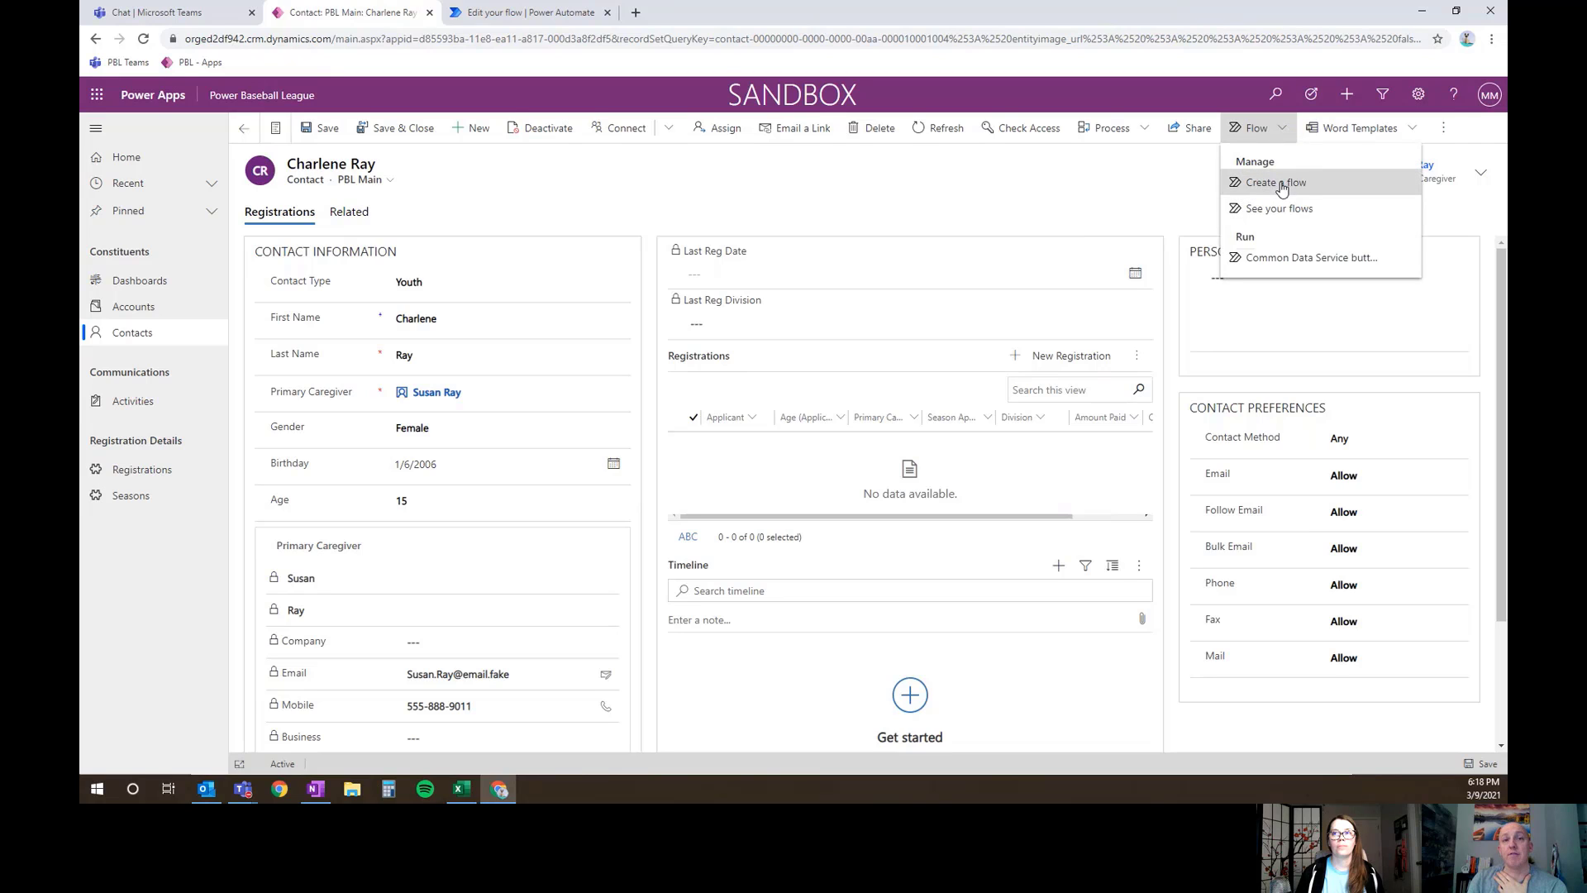
left_click(546, 13)
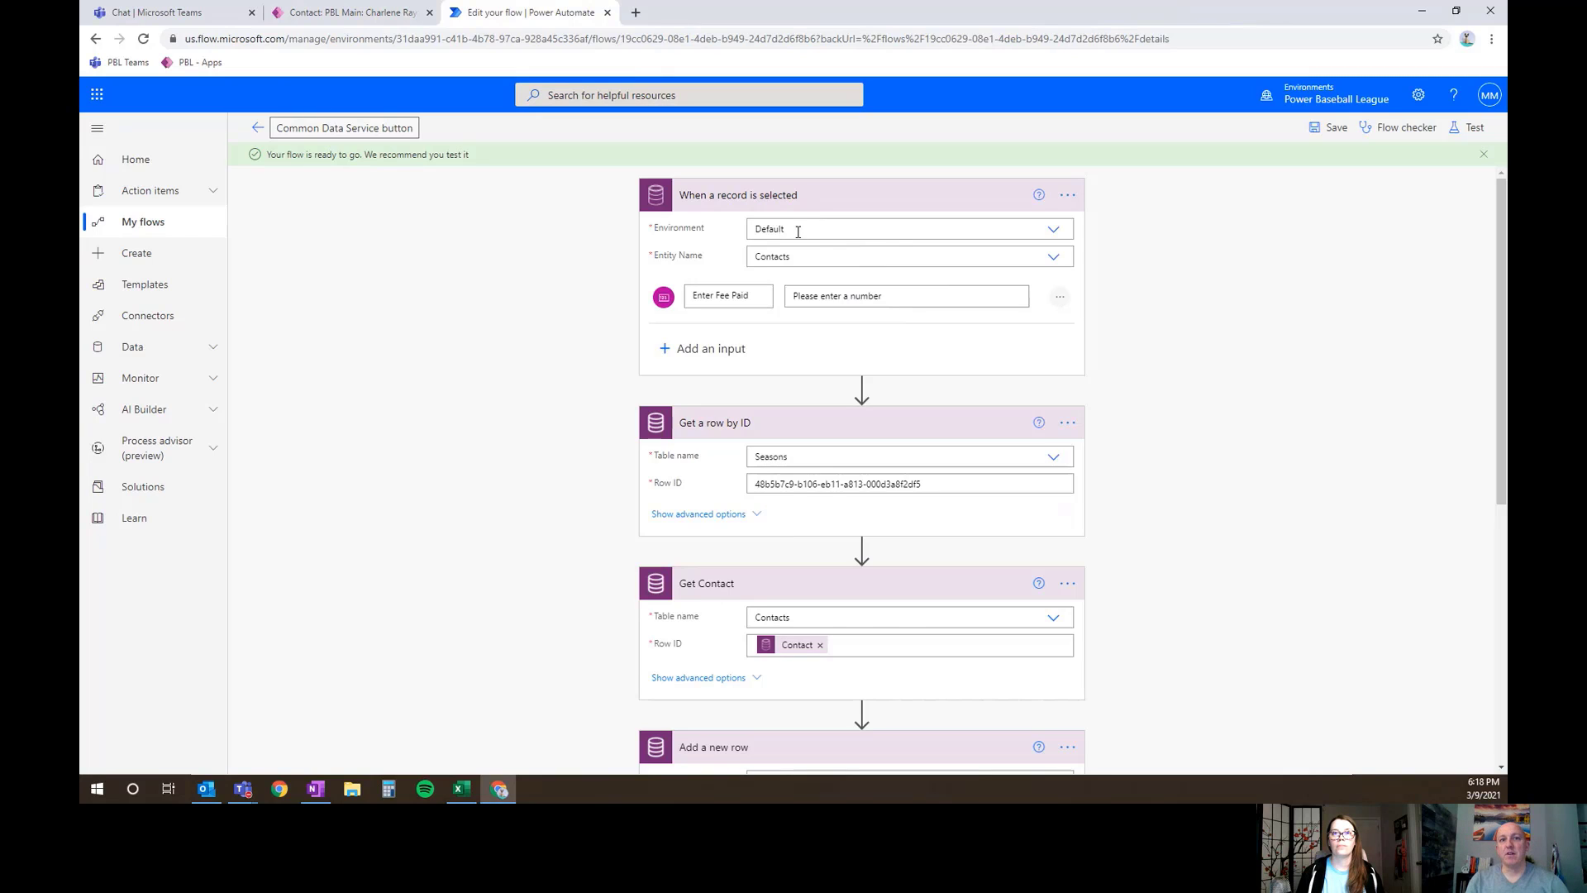
Check the available environments and the environment choices of the When a record is selected trigger, keeping Default
left_click(1336, 101)
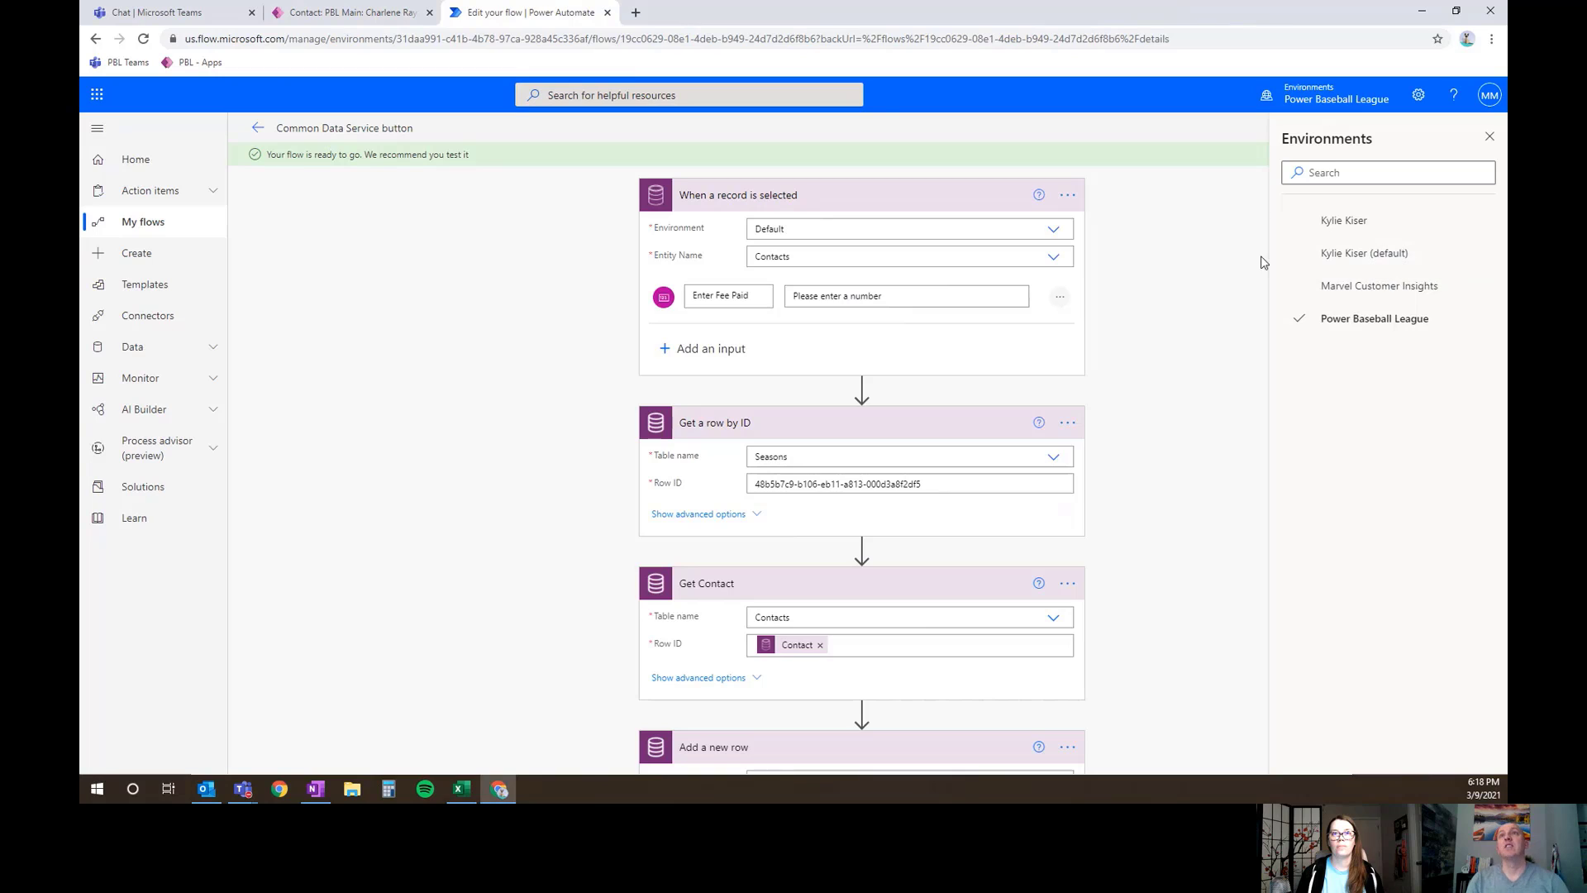
left_click(1489, 137)
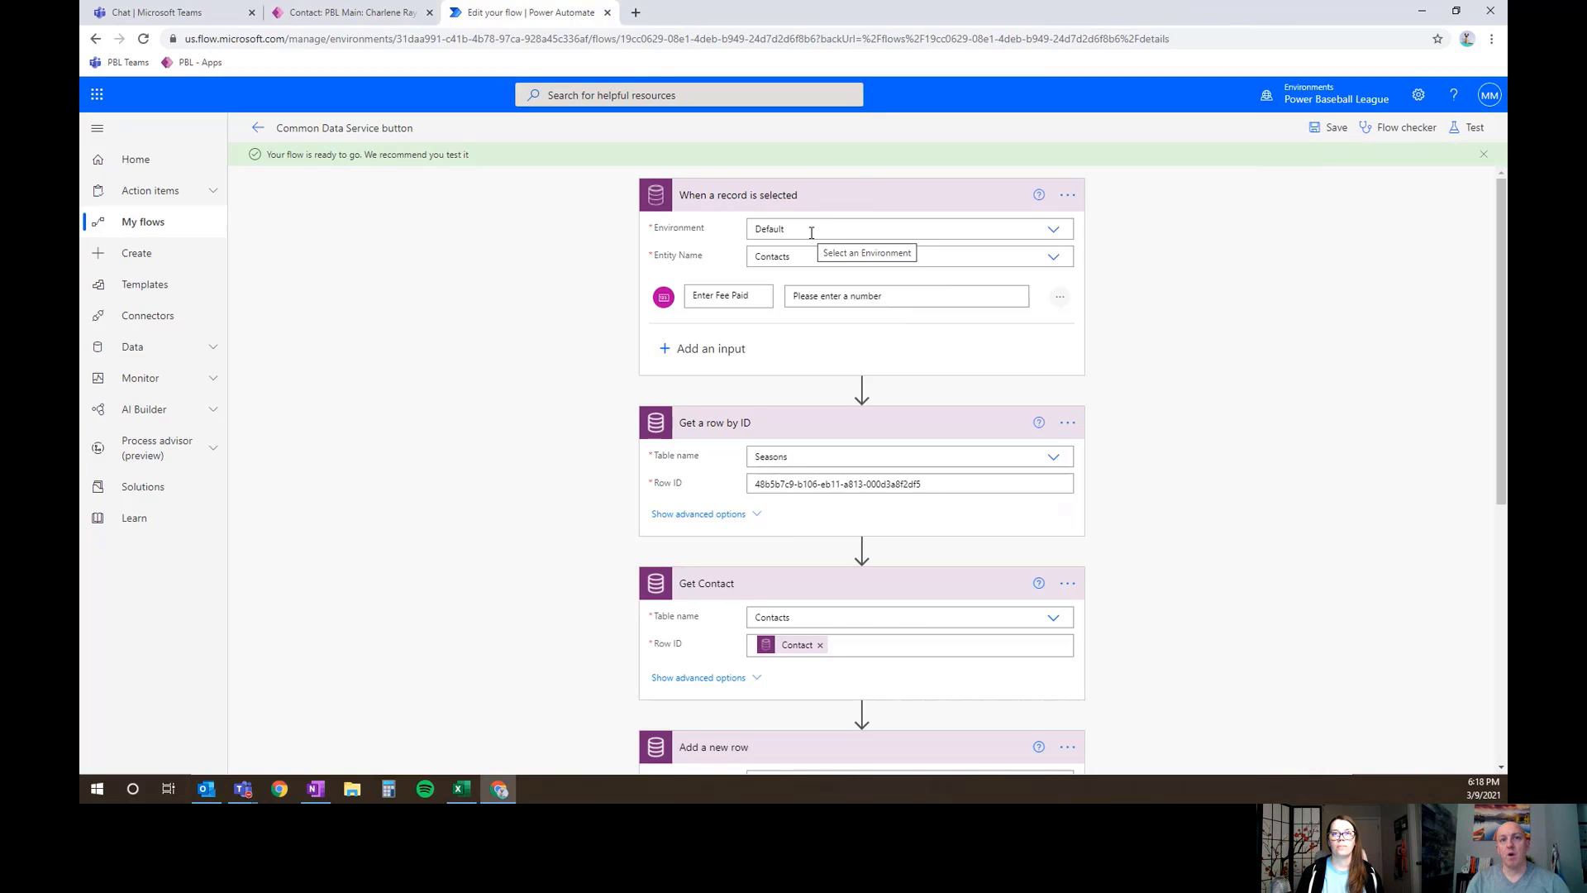
left_click(1055, 231)
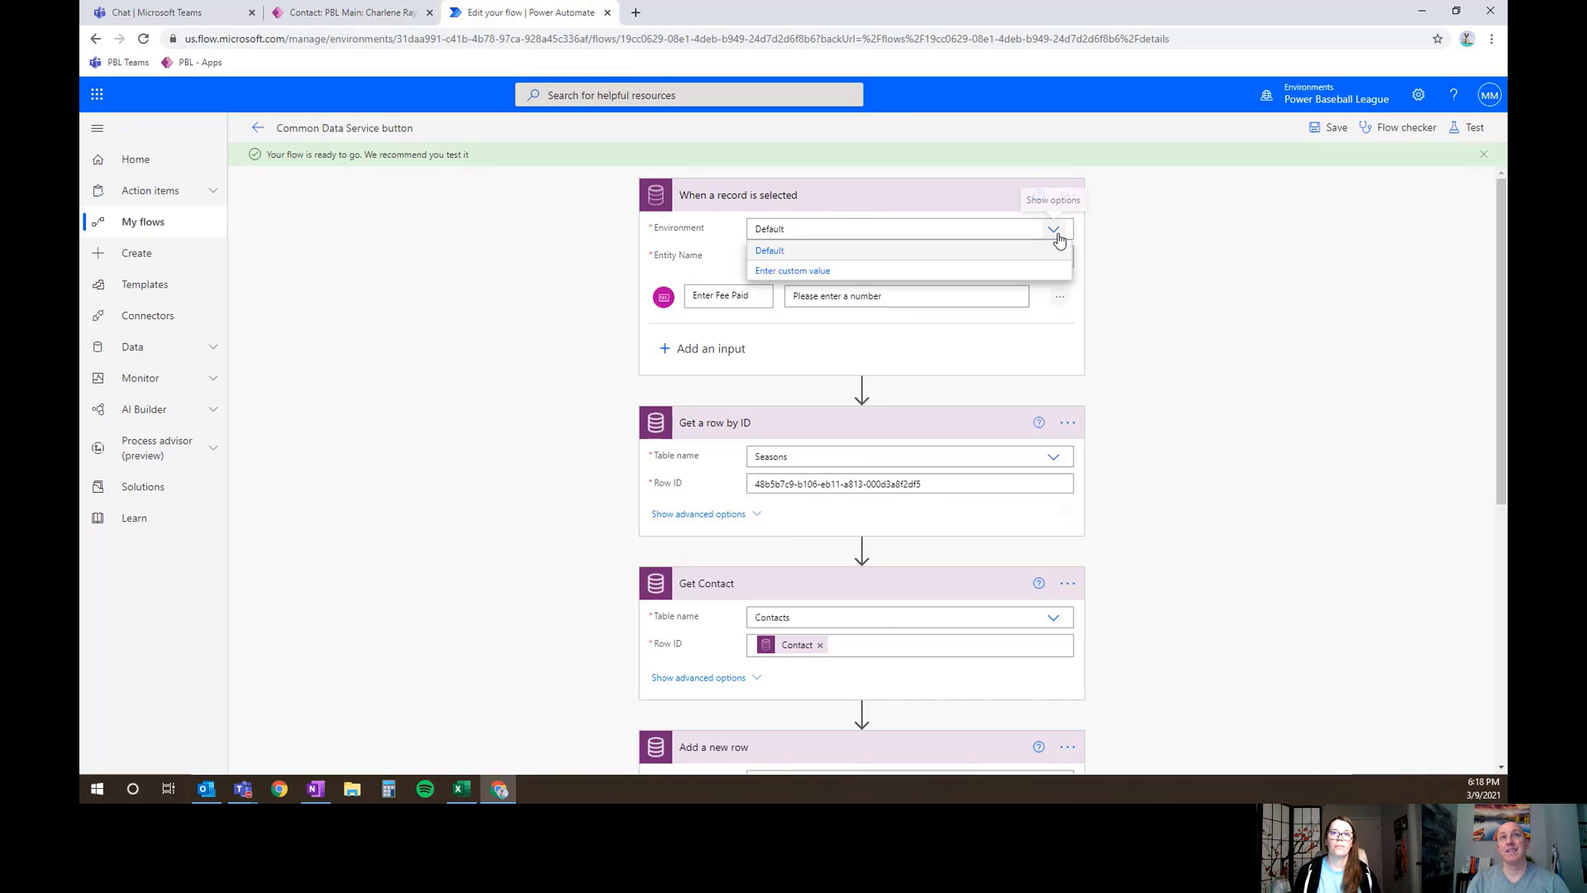
left_click(849, 253)
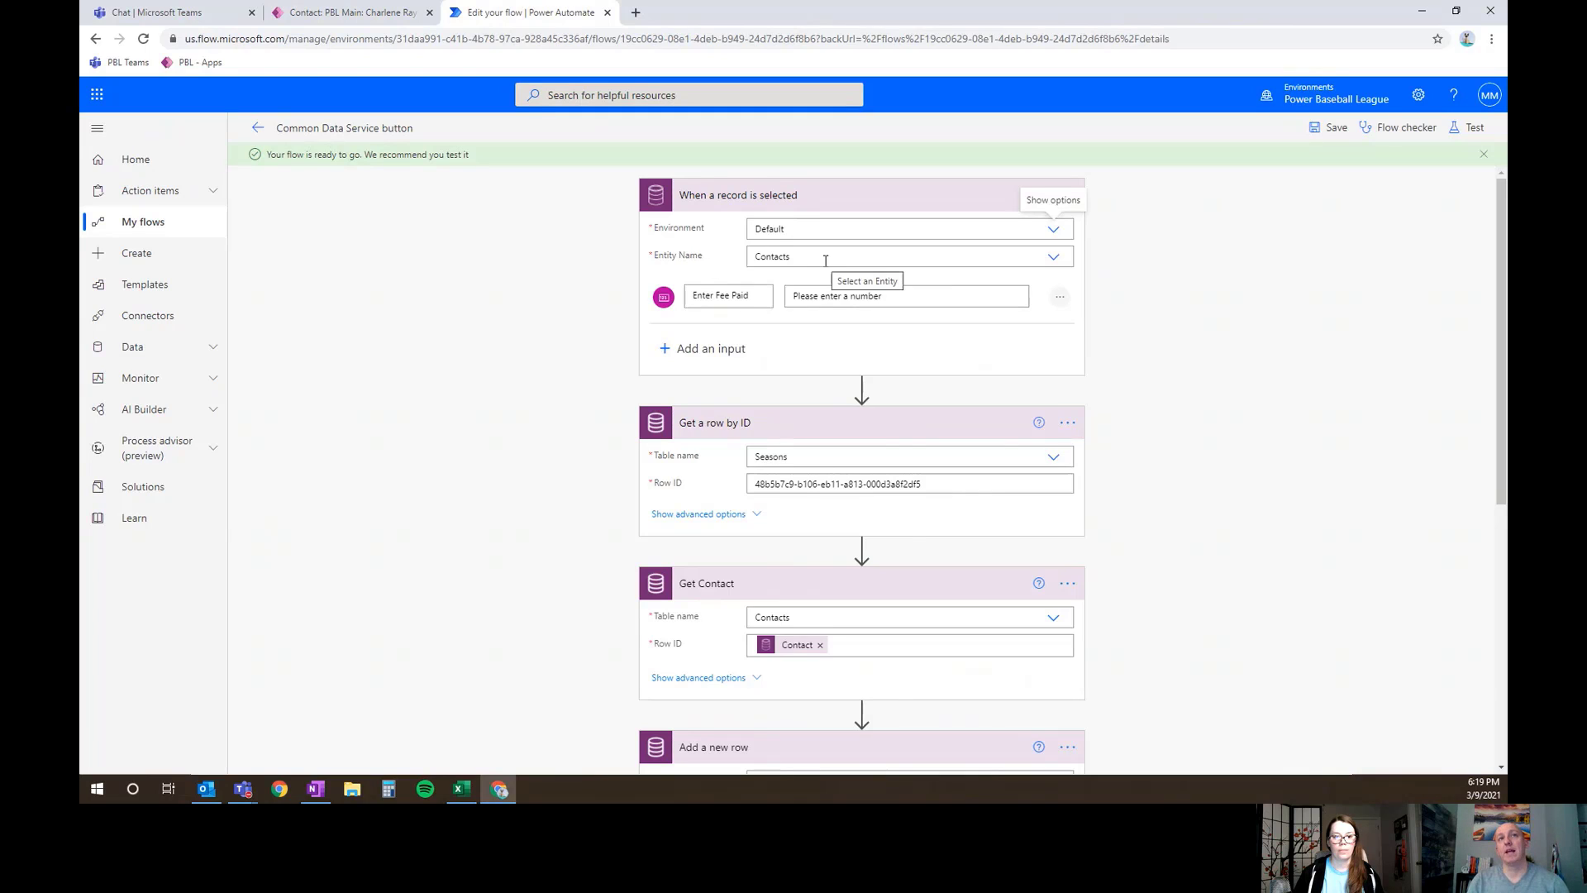
Examine the user input types available for the trigger and the Row ID used to get the Seasons row
left_click(679, 348)
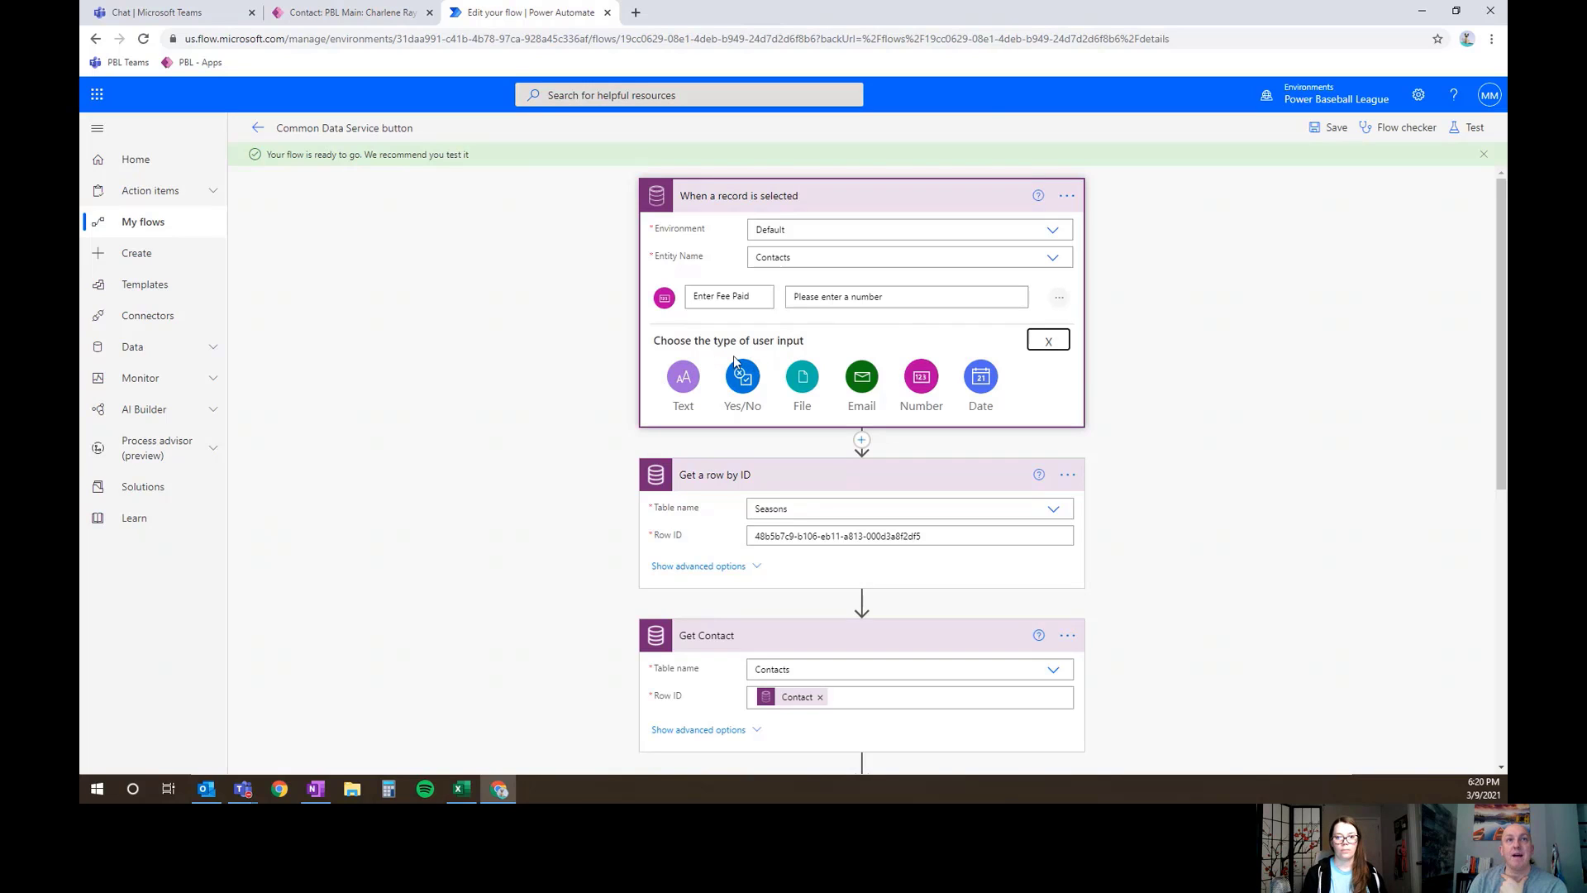
left_click(1047, 342)
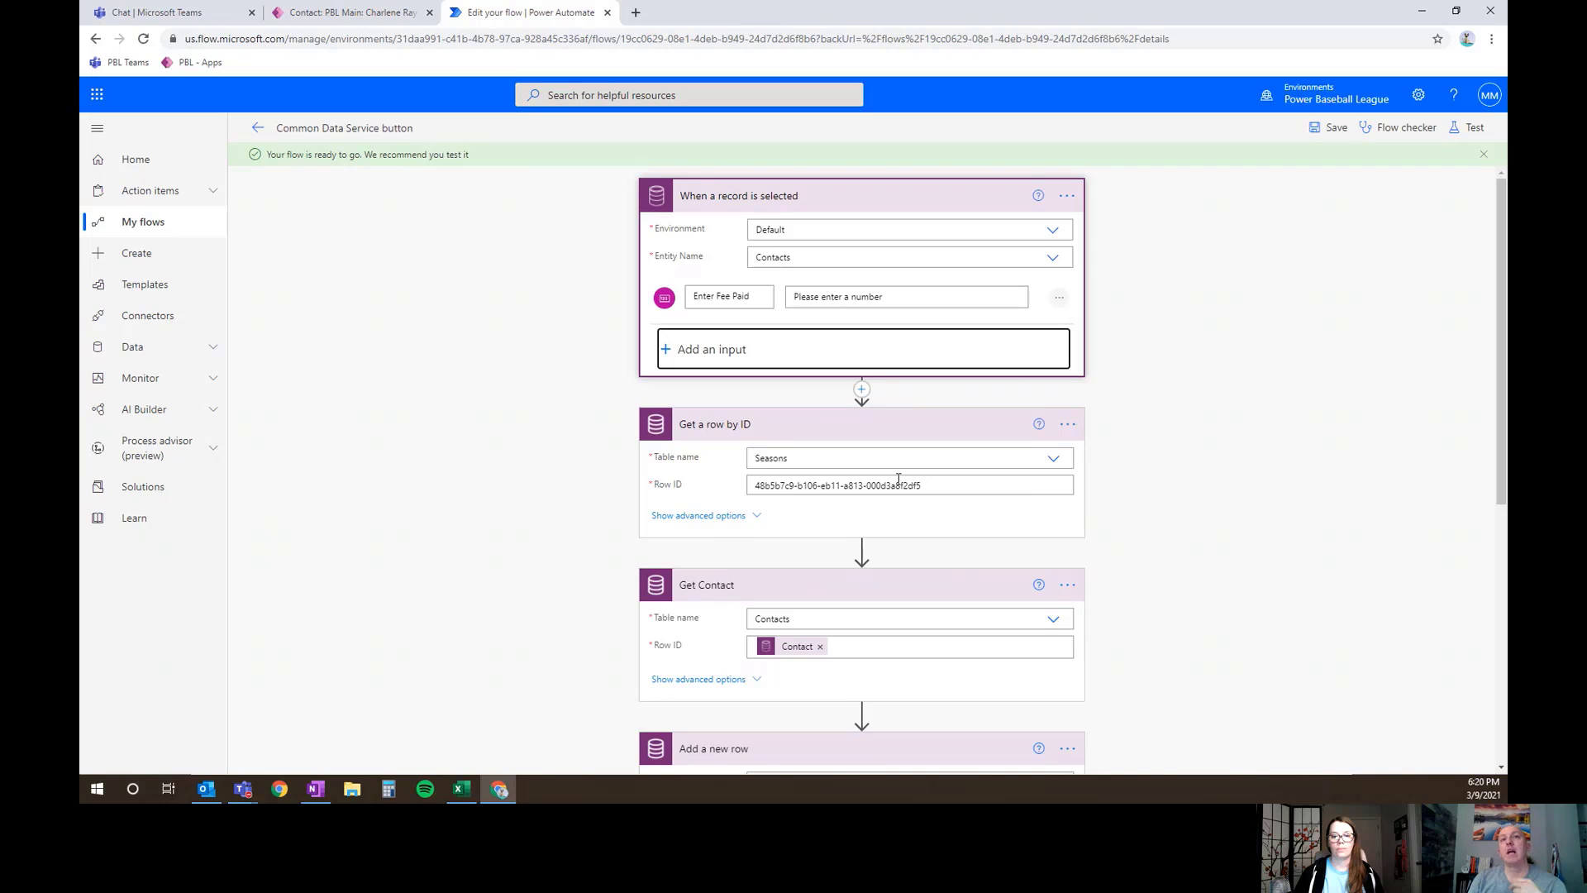
left_click_drag(928, 482, 756, 488)
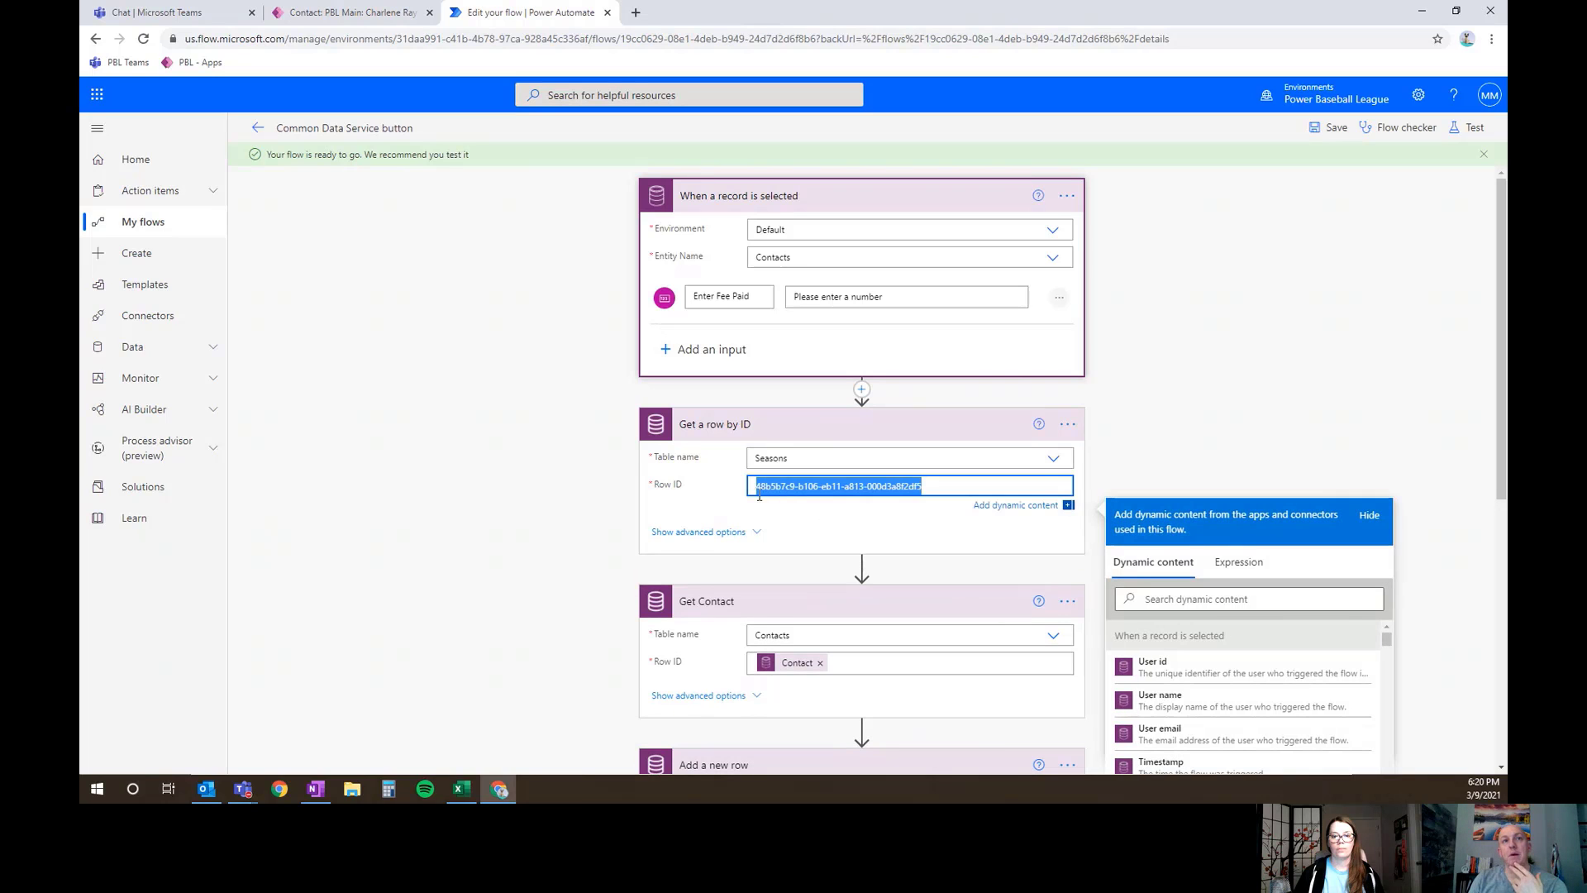
left_click(527, 474)
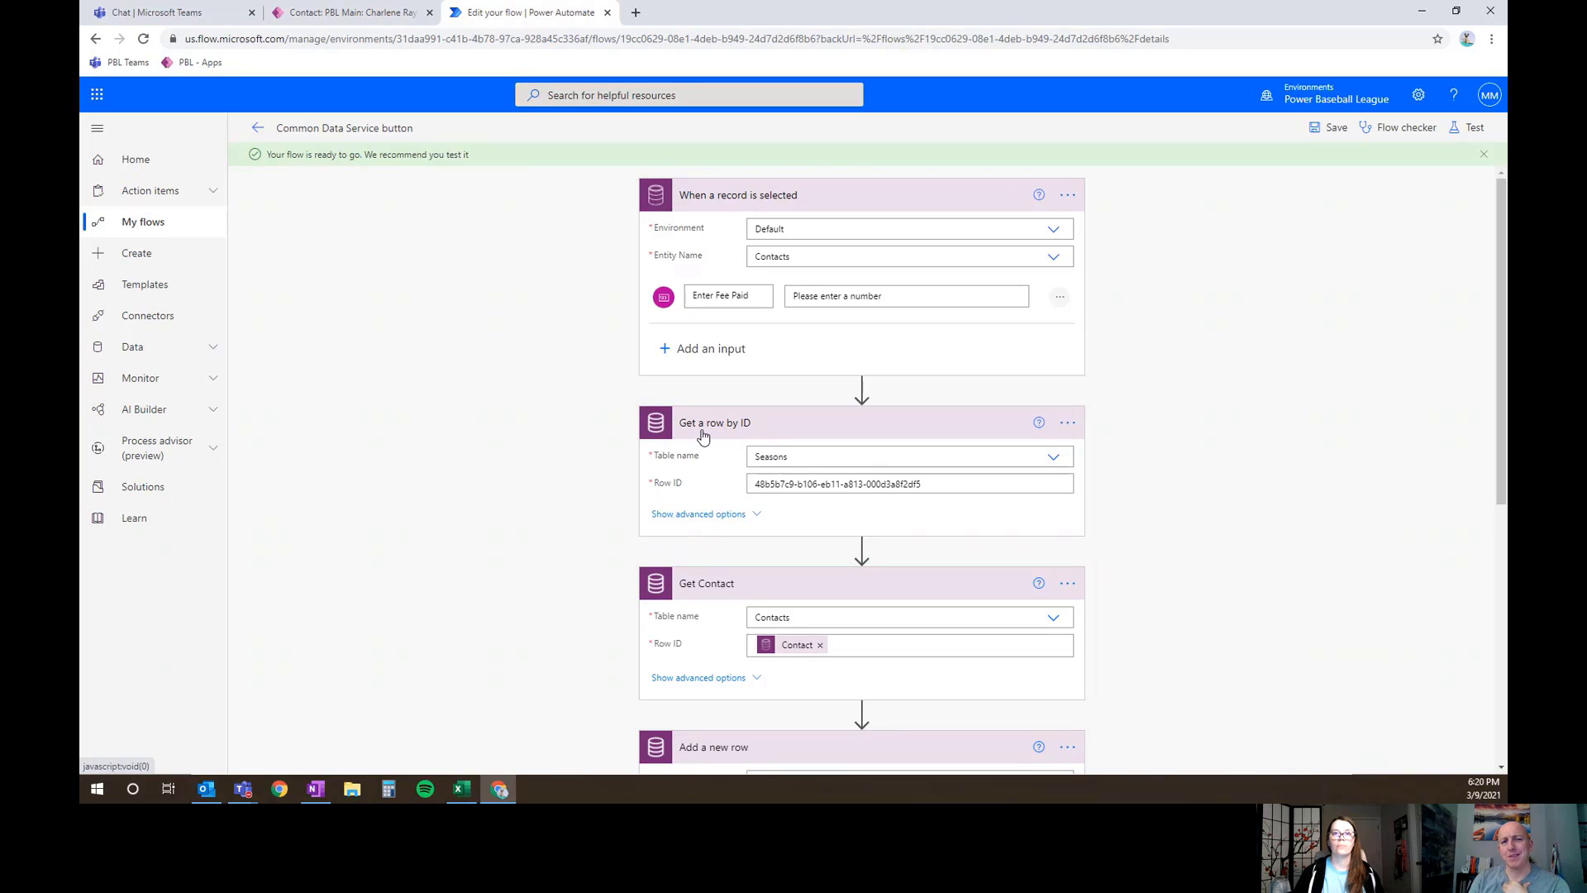
Set Amount Paid in the Add a new row action for Registrations to the trigger's Enter Fee Paid dynamic content
scroll(611, 492, "down", 3)
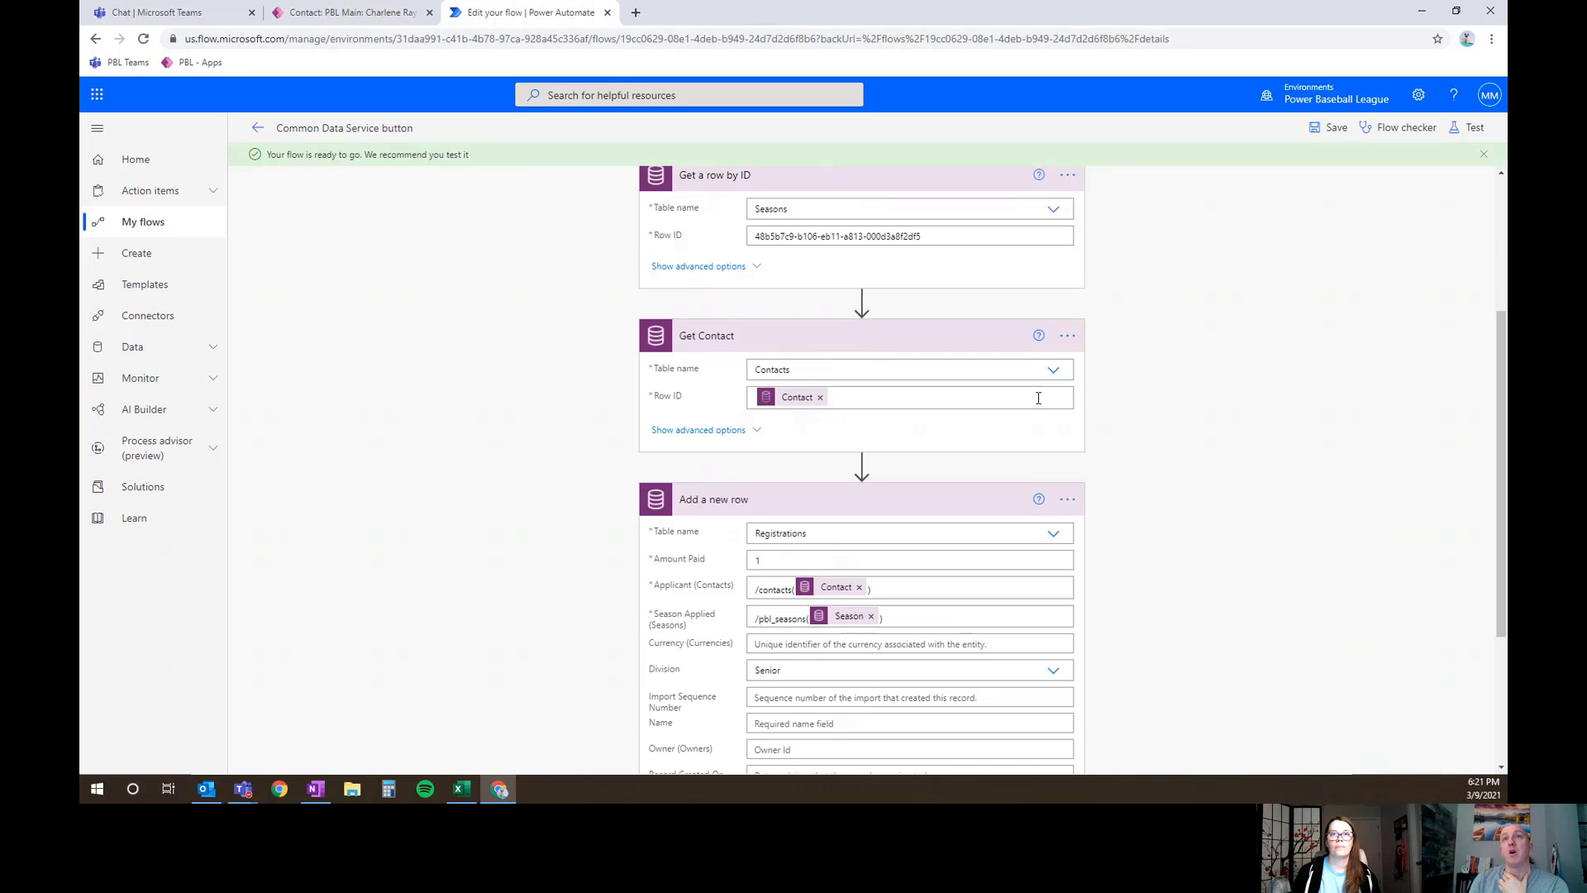
scroll(786, 278, "up", 3)
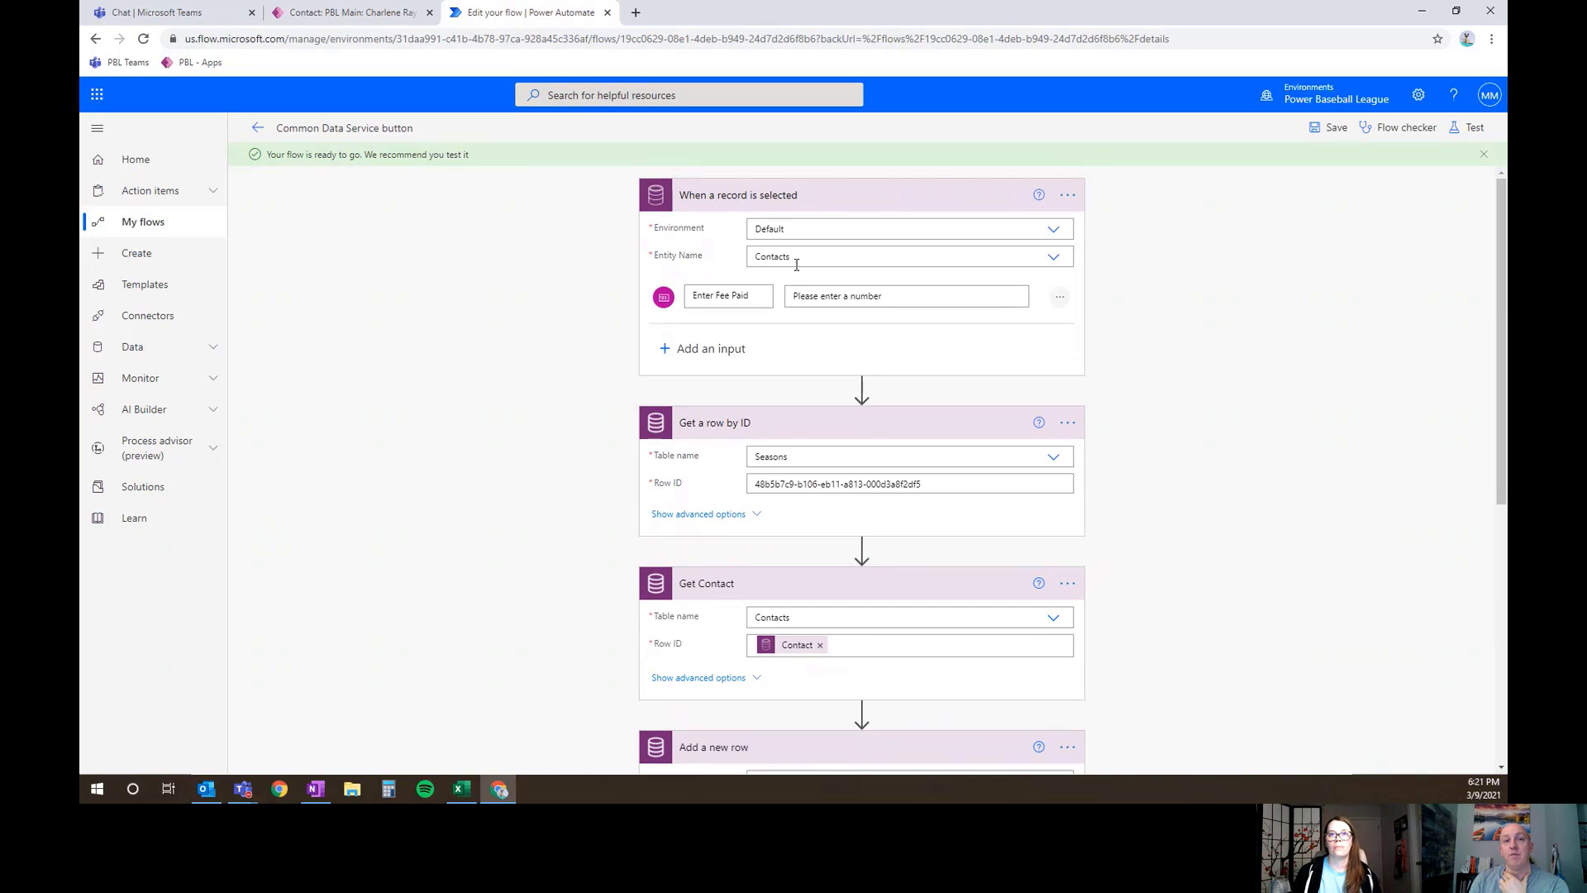
scroll(1133, 393, "down", 3)
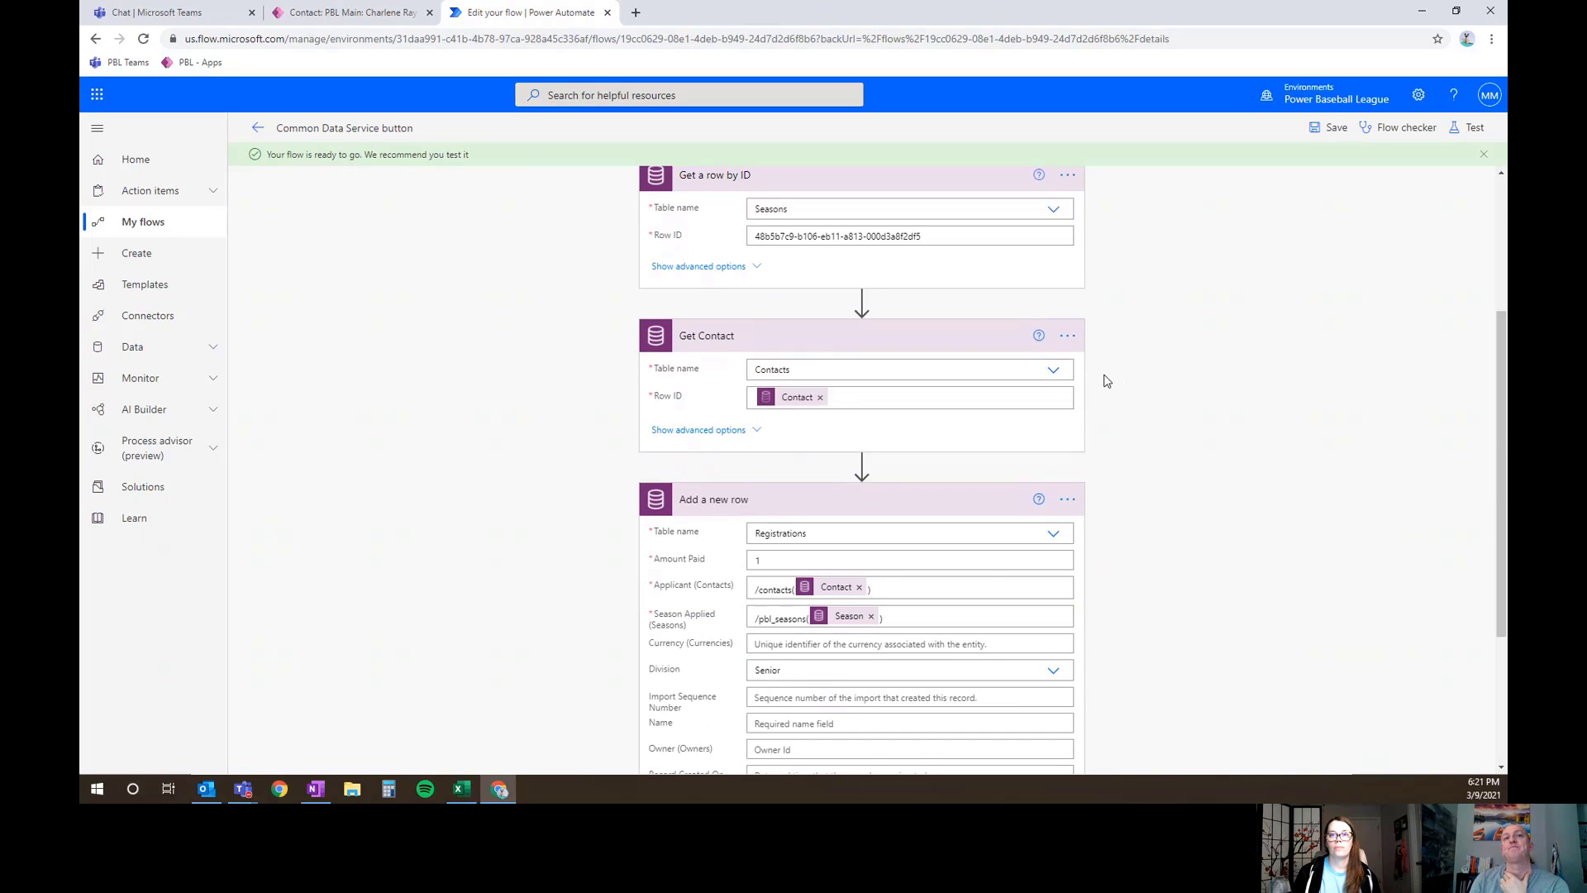
scroll(1107, 381, "down", 3)
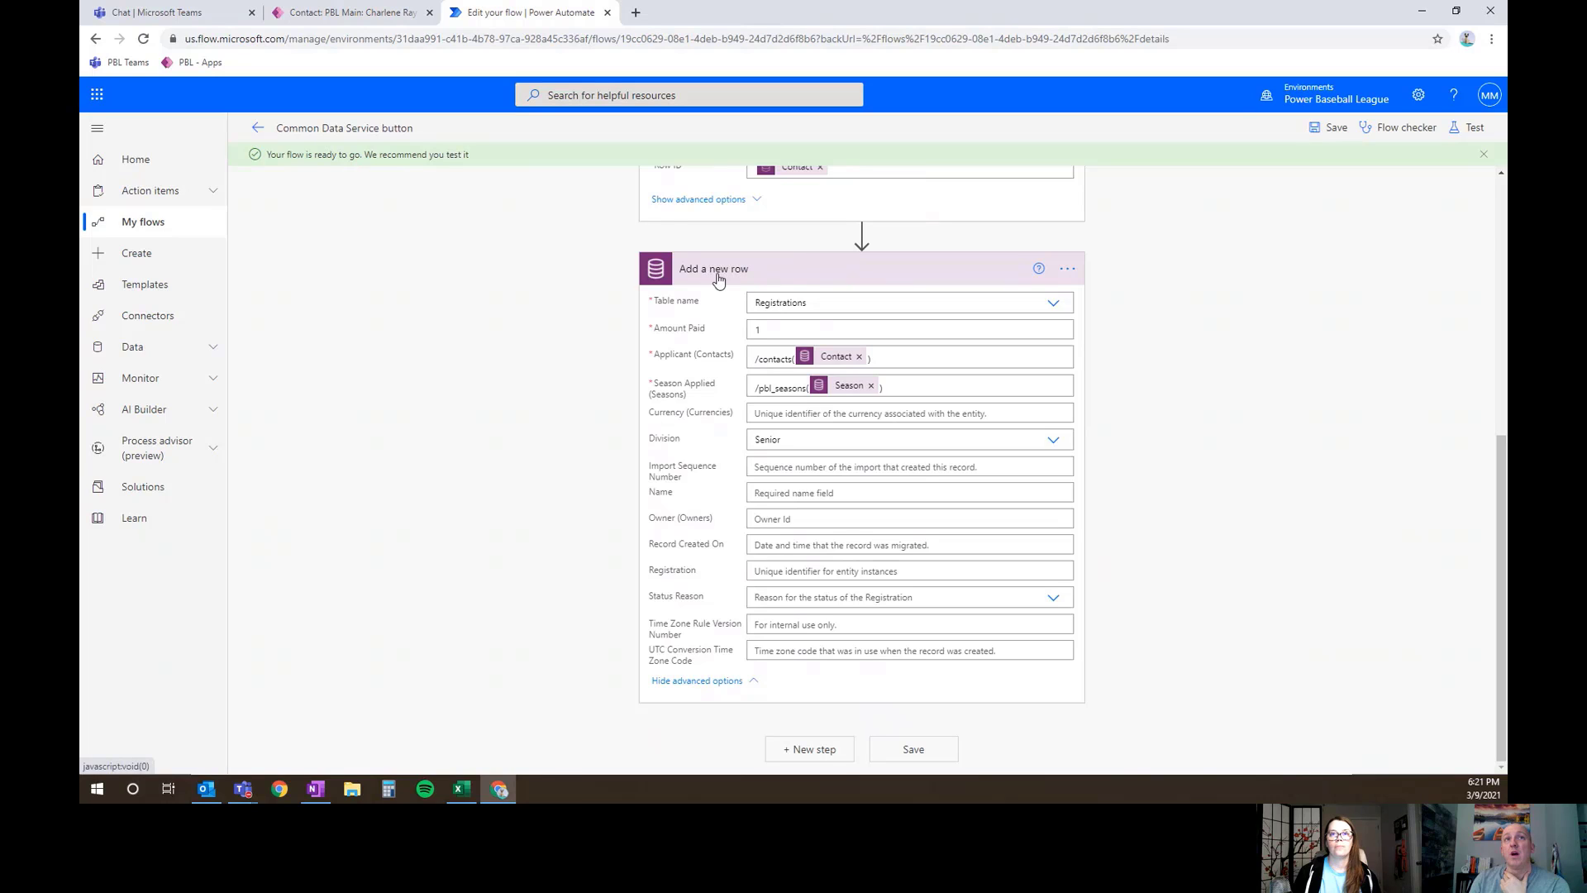
double_click(755, 329)
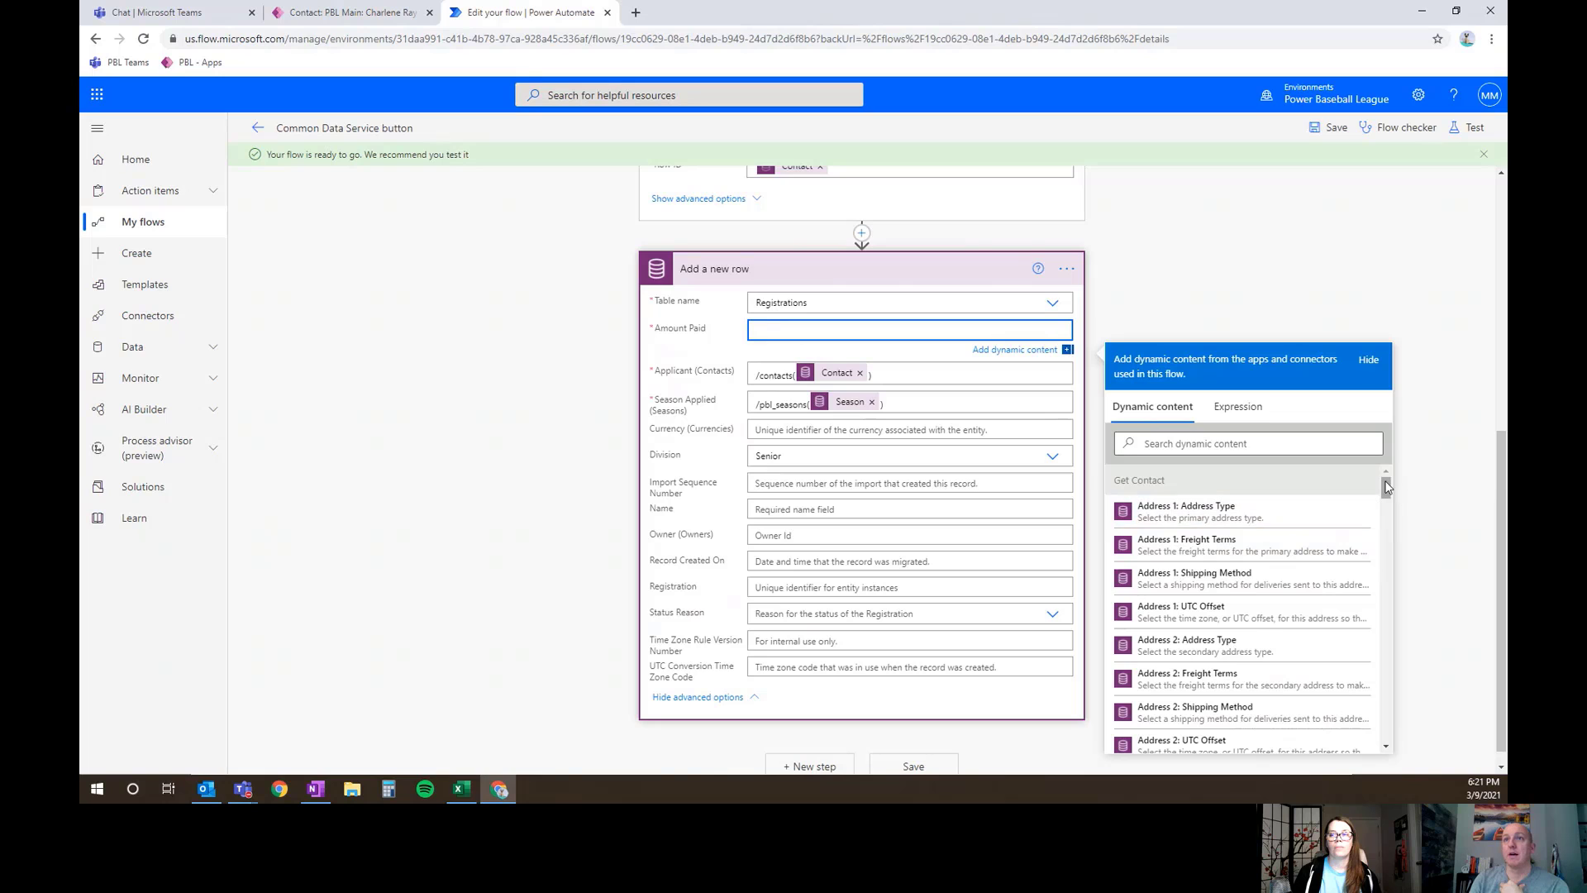
left_click_drag(1386, 488, 1409, 752)
scroll(1239, 727, "down", 1)
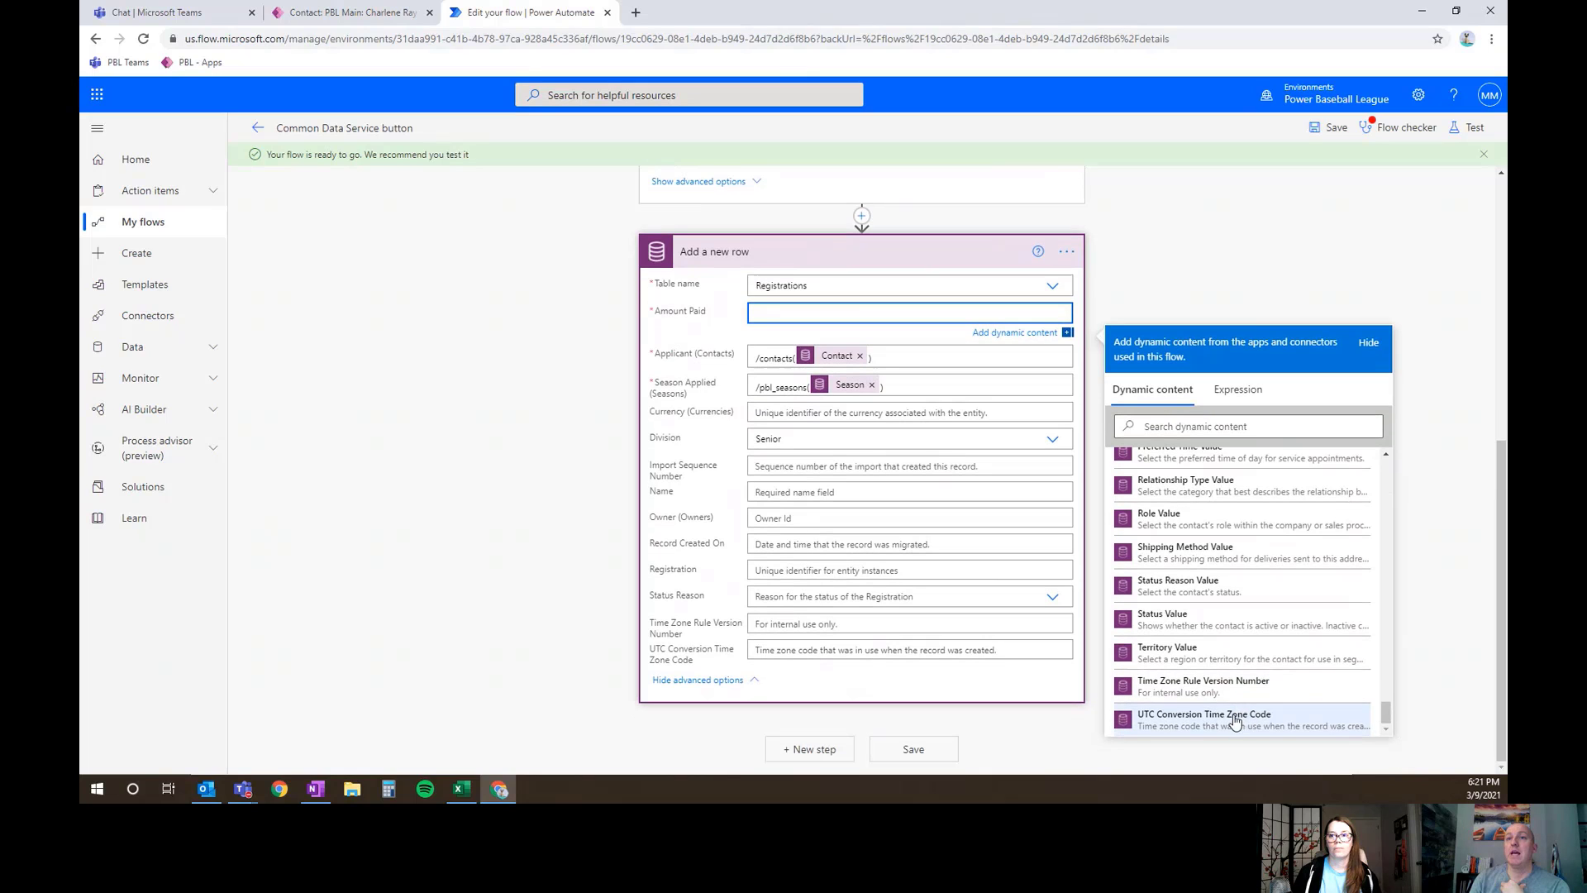
scroll(1217, 690, "up", 3)
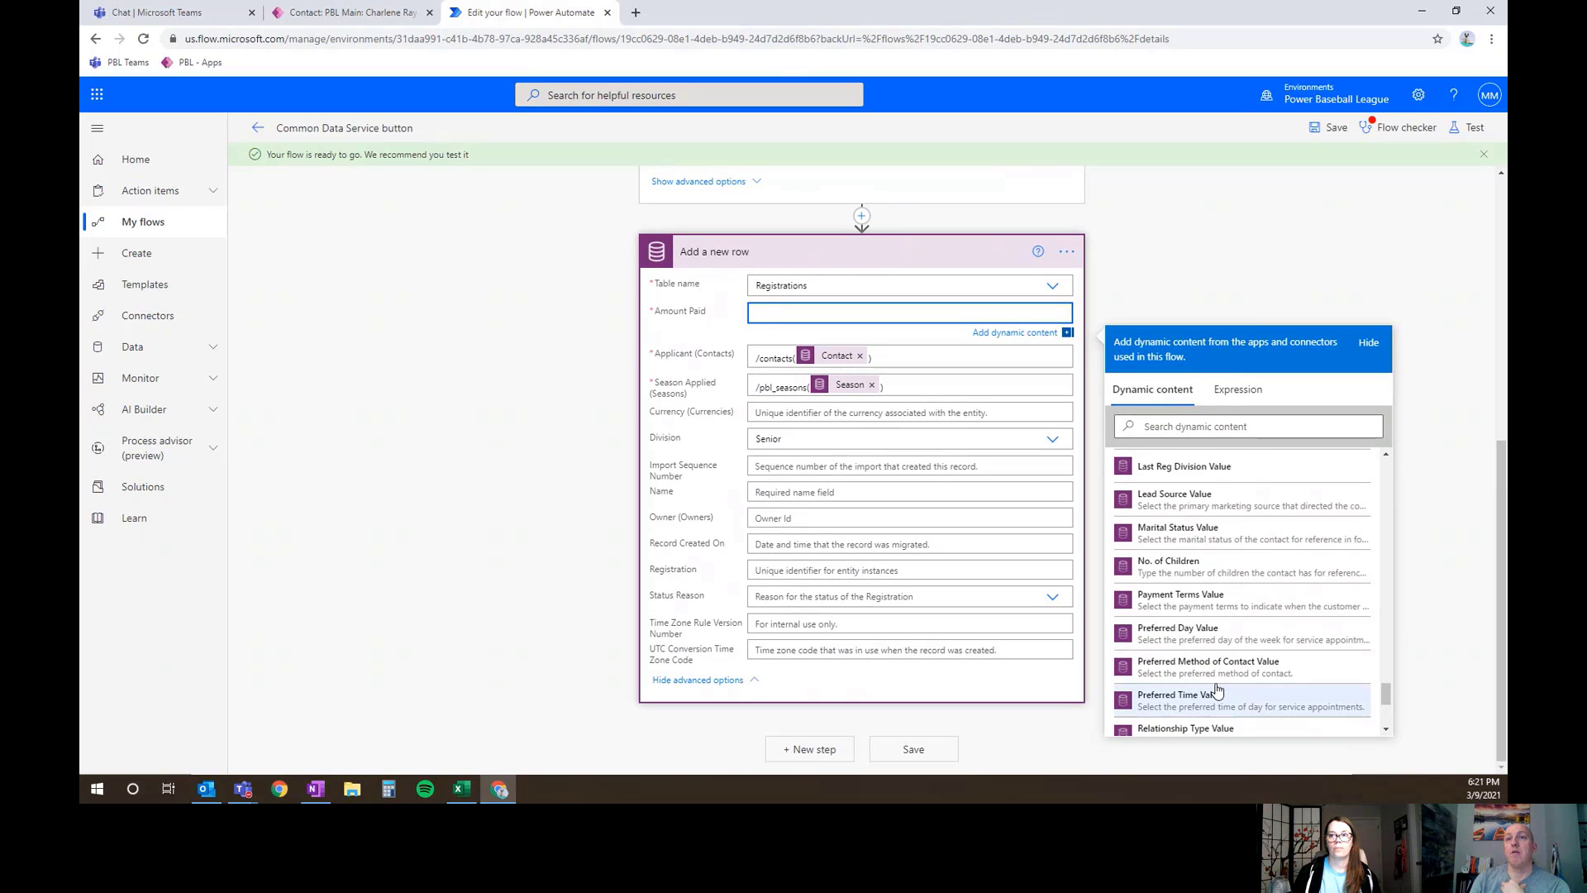
scroll(1216, 690, "up", 10)
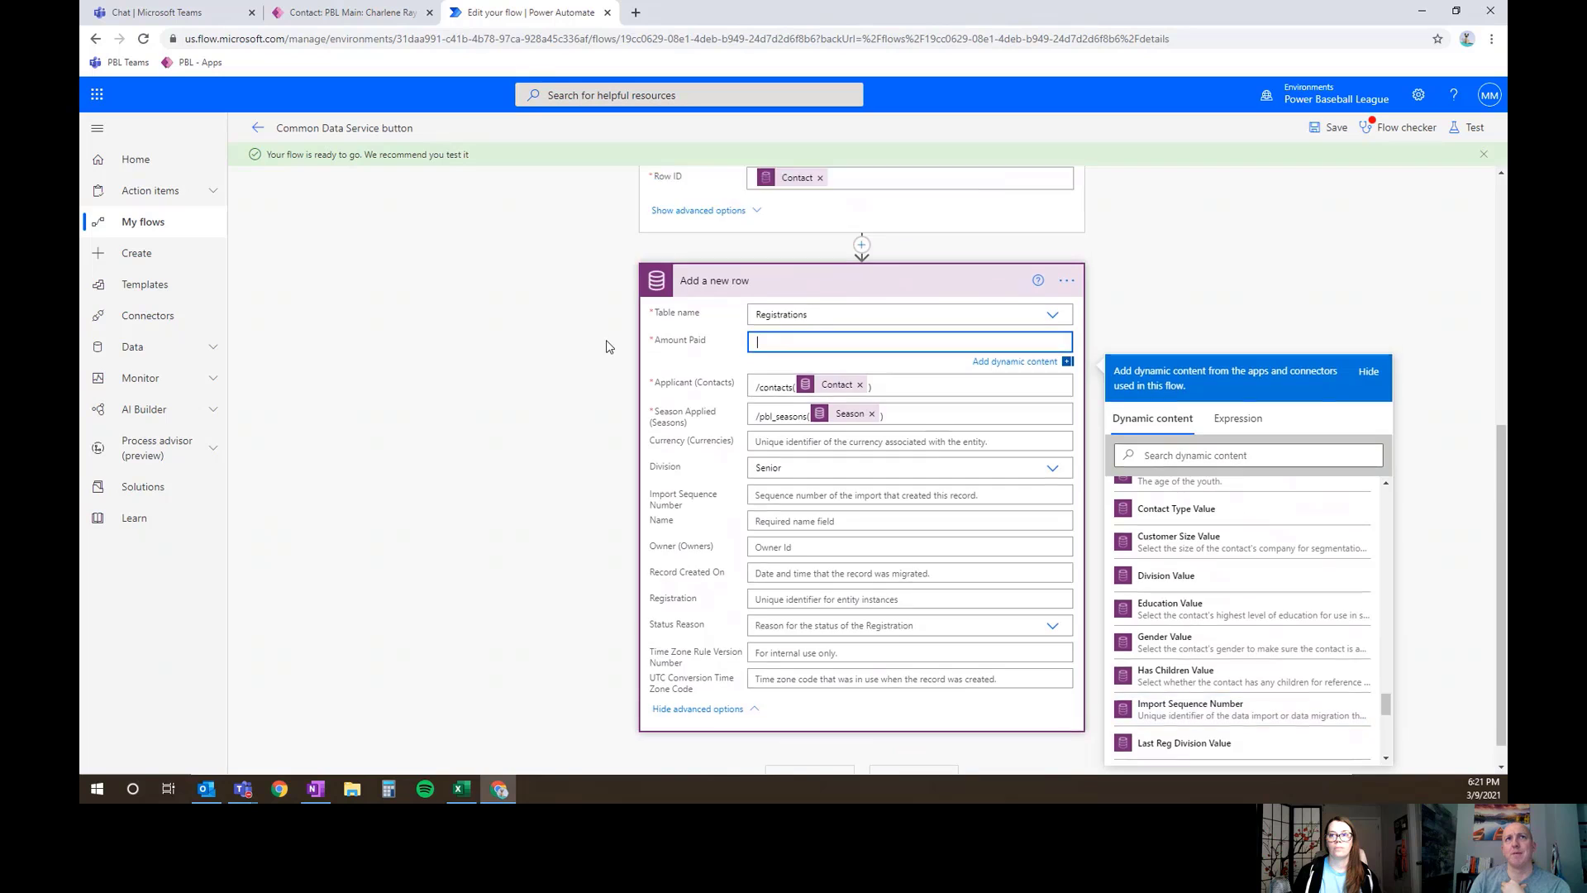
scroll(1172, 559, "down", 5)
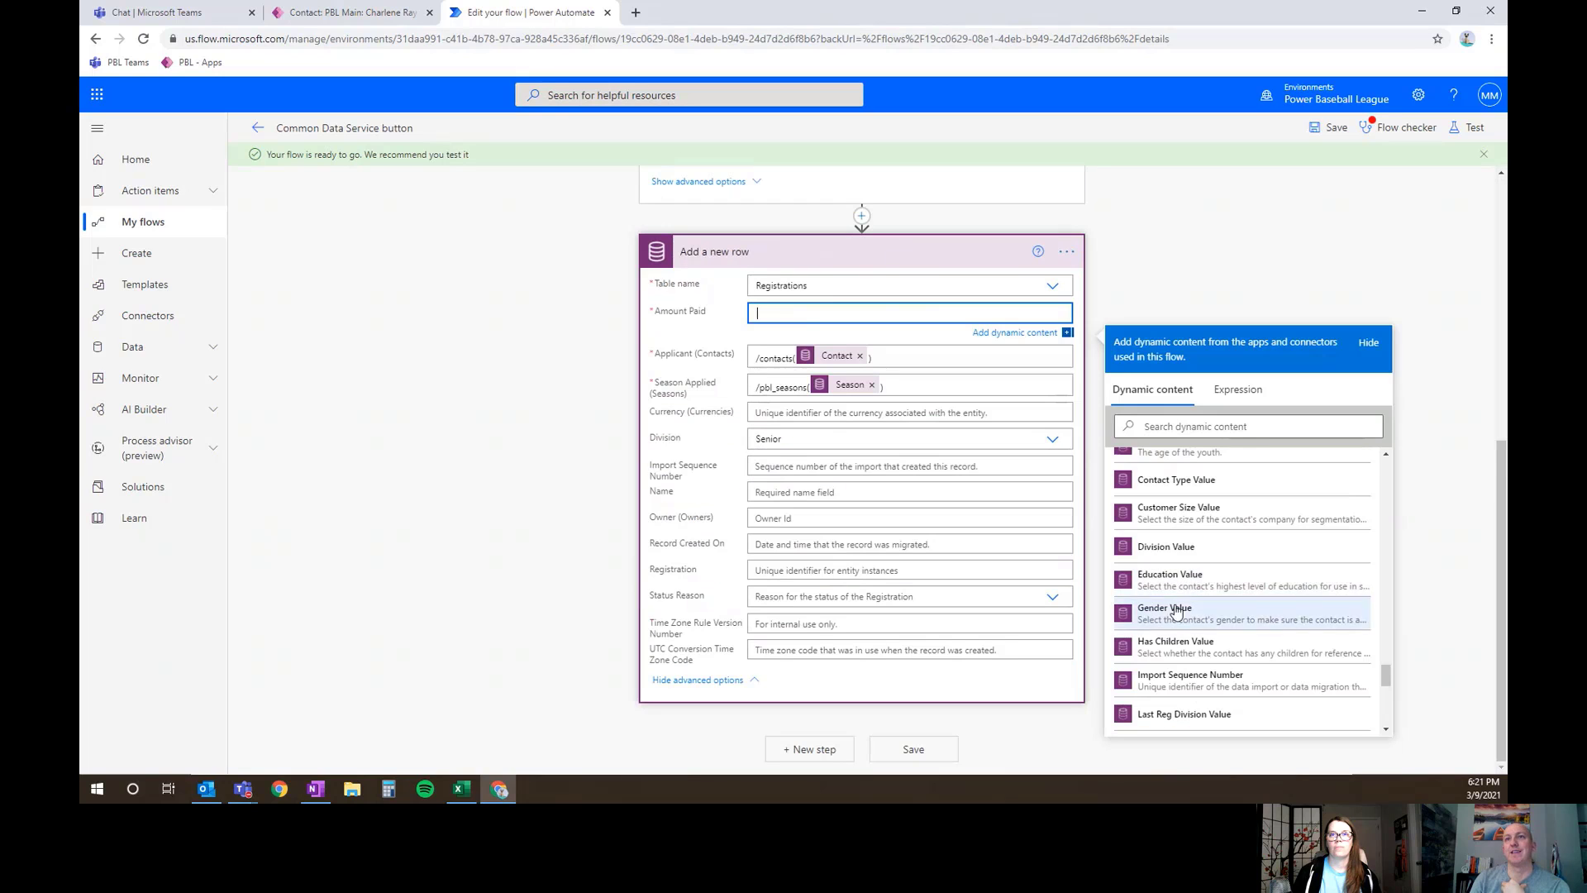
scroll(1239, 607, "down", 3)
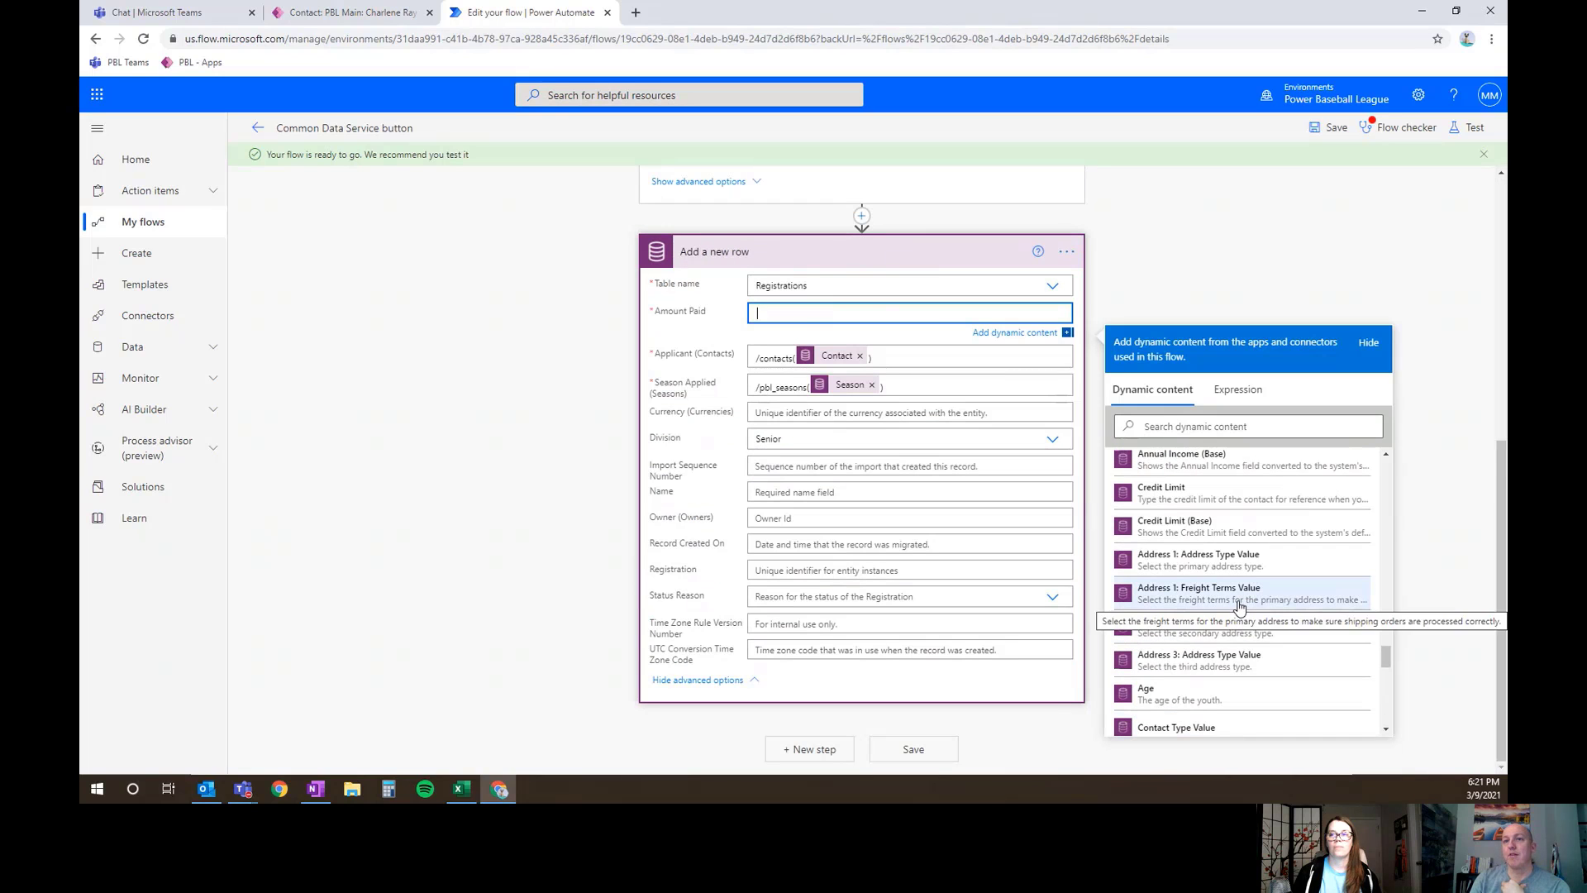
scroll(1240, 608, "down", 5)
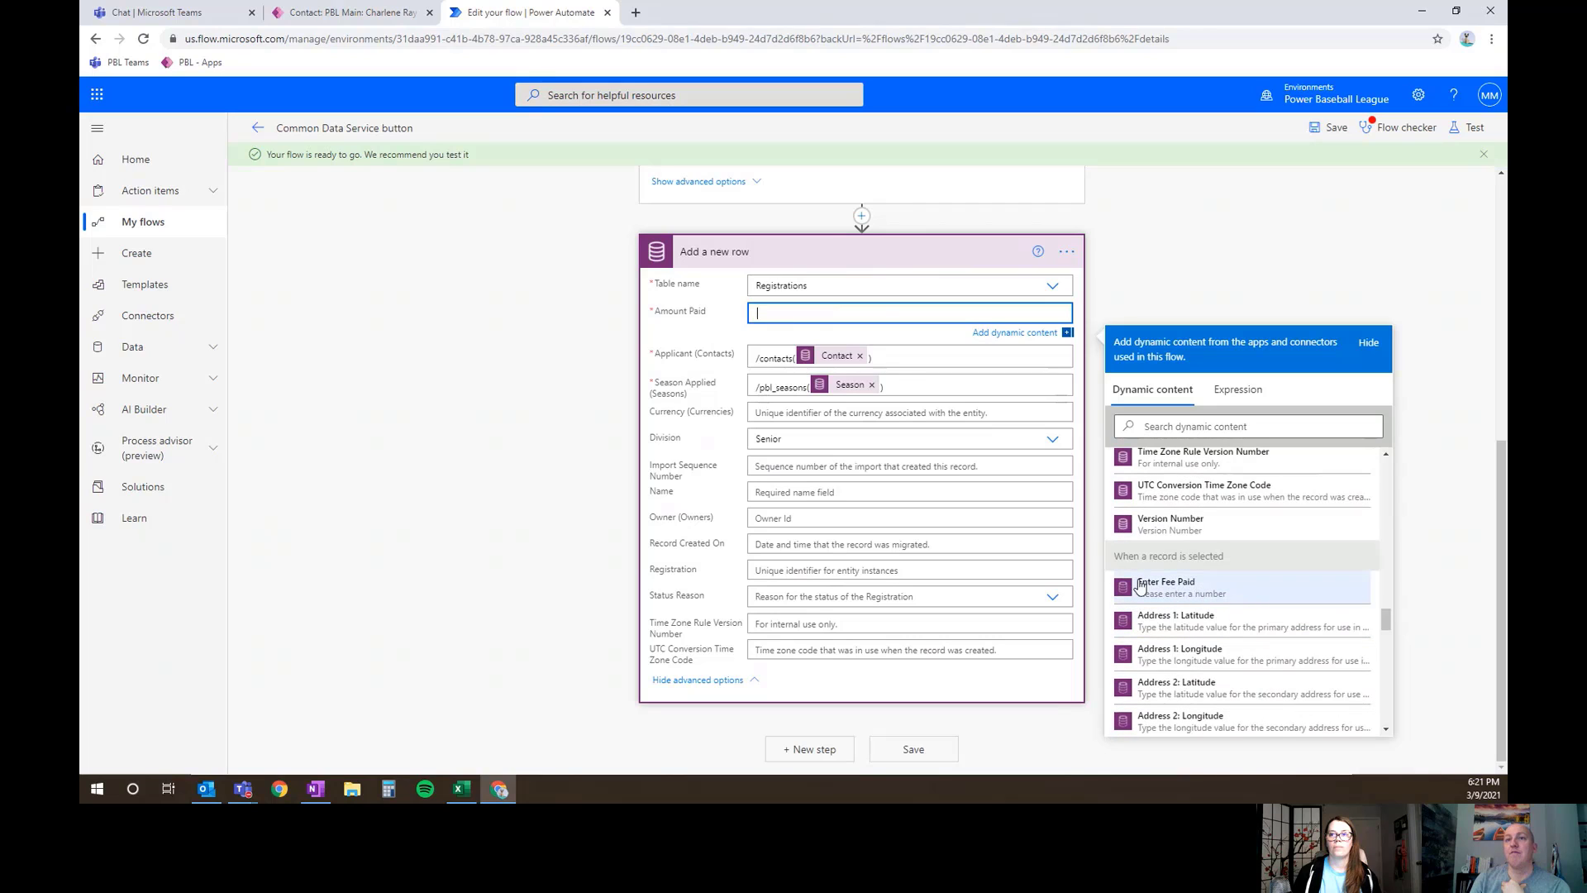
left_click(1193, 587)
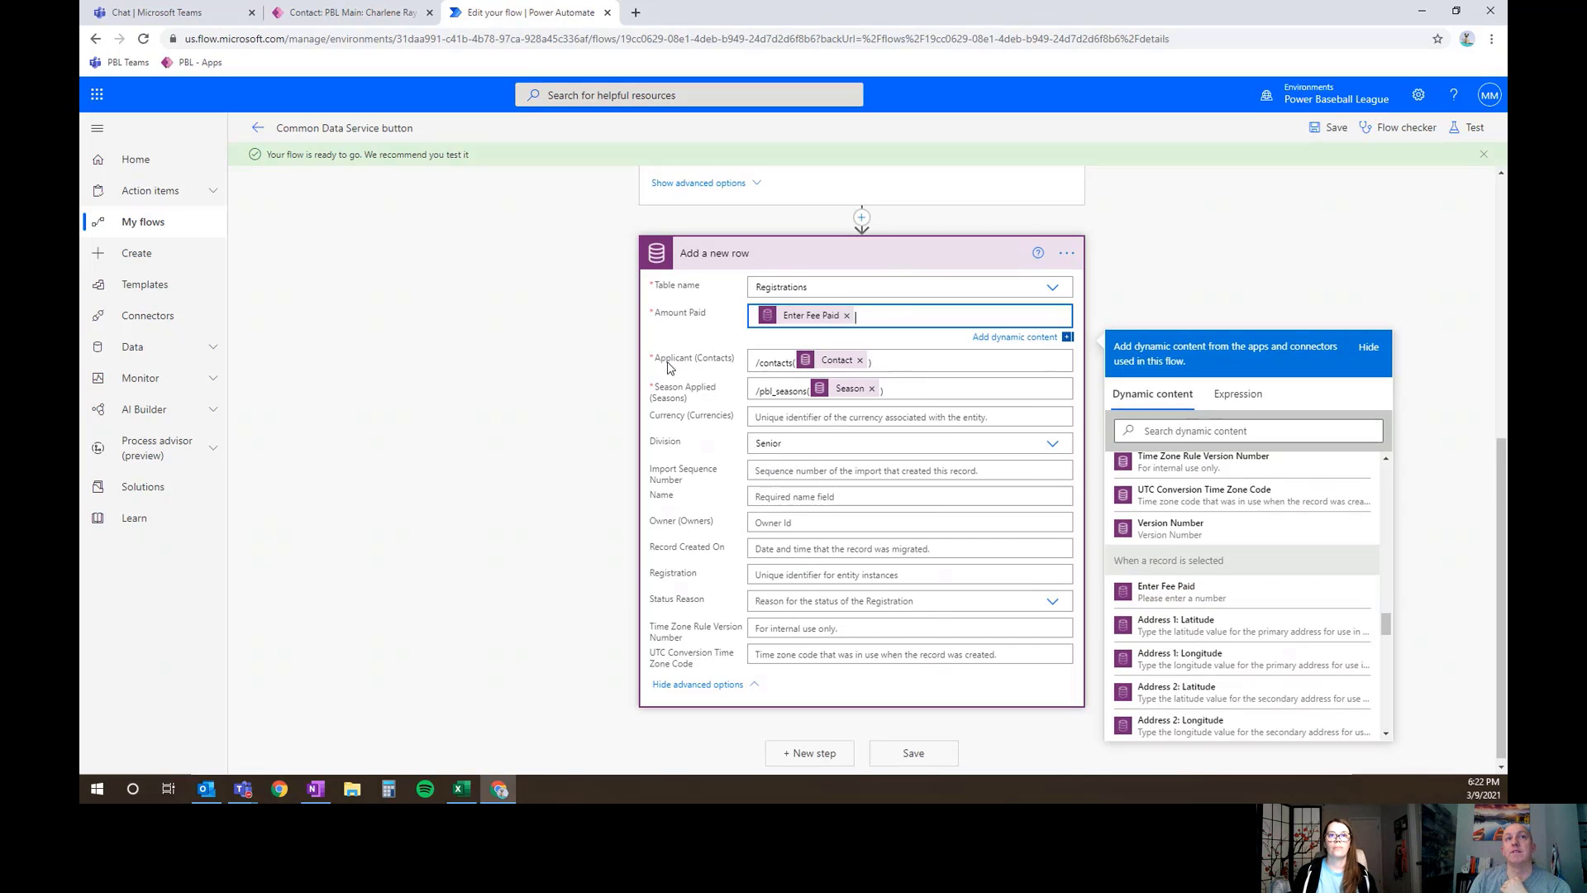
Examine the /contacts( ) and /pbl_seasons( ) reference syntax in the Applicant and Season Applied fields of the new Registrations row
left_click(753, 361)
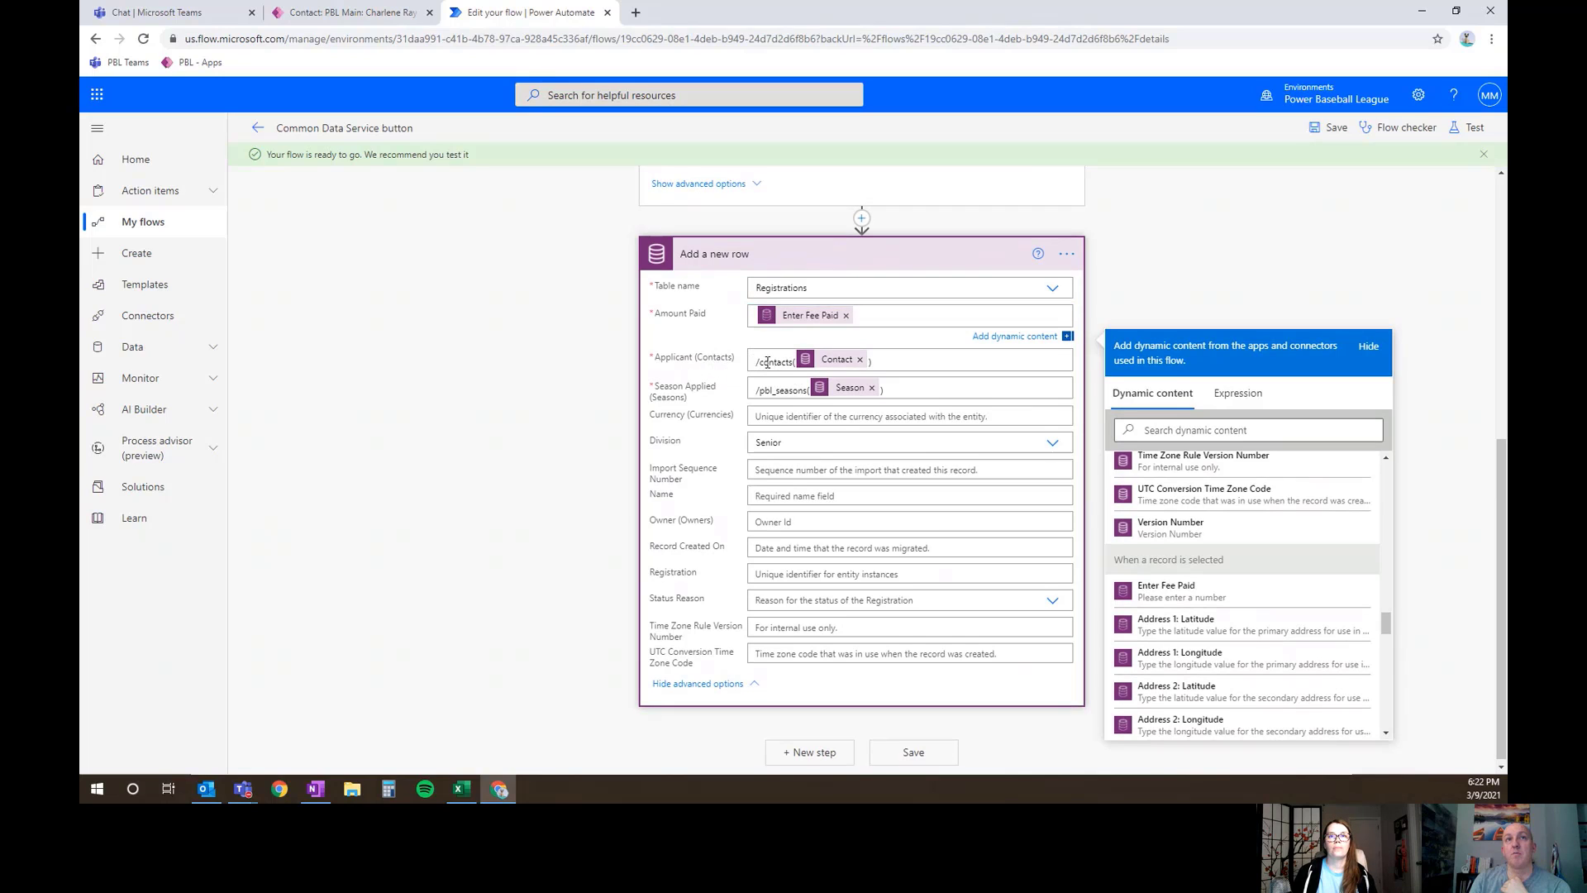
left_click(767, 362)
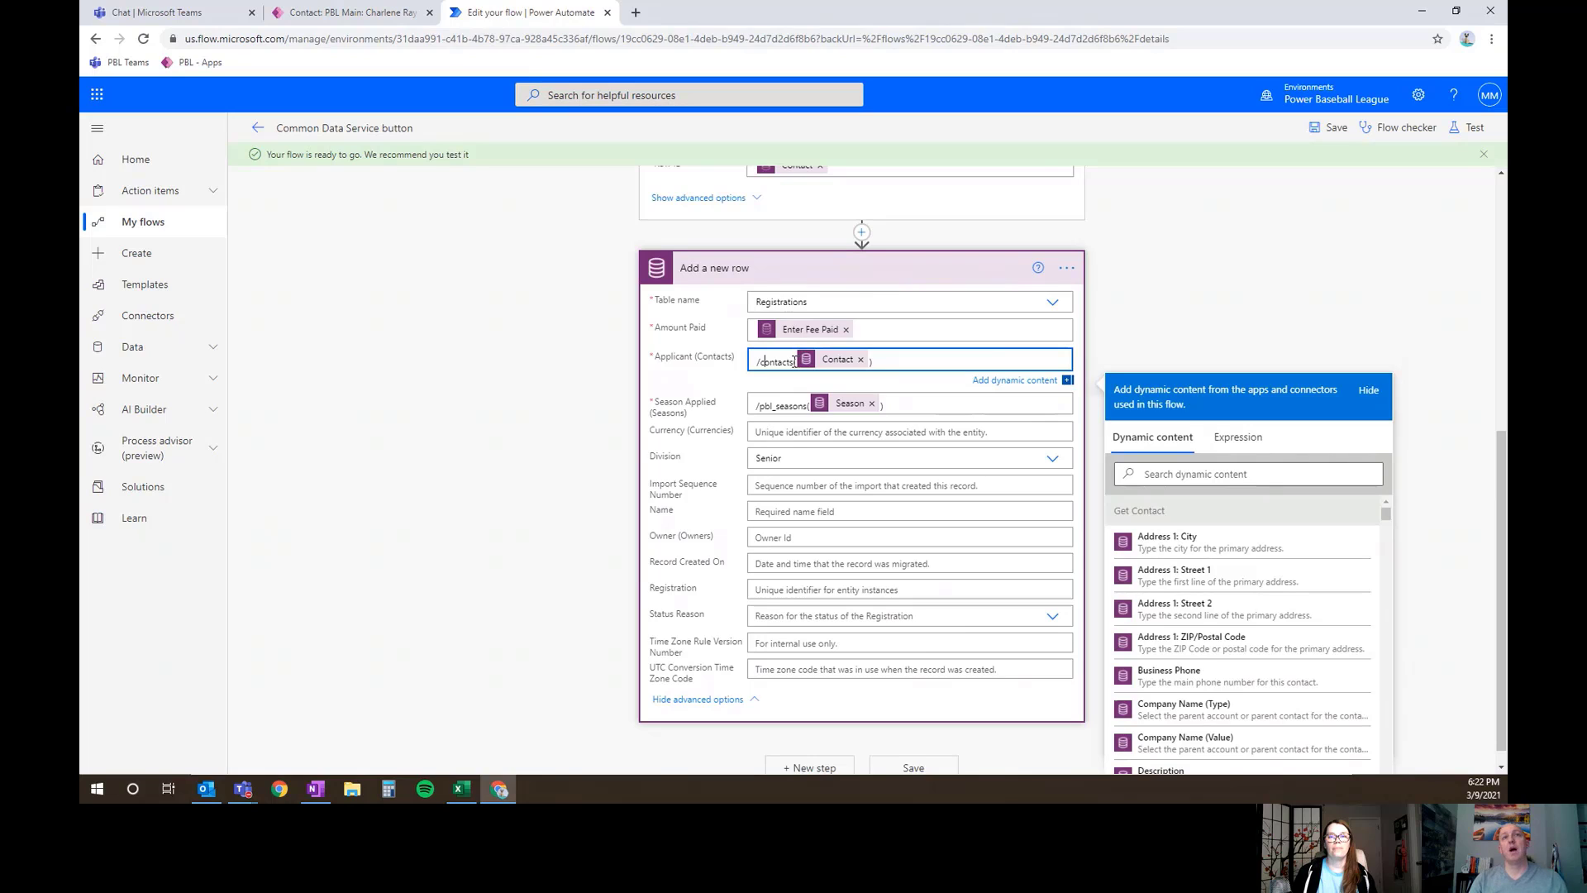
left_click_drag(794, 362, 753, 361)
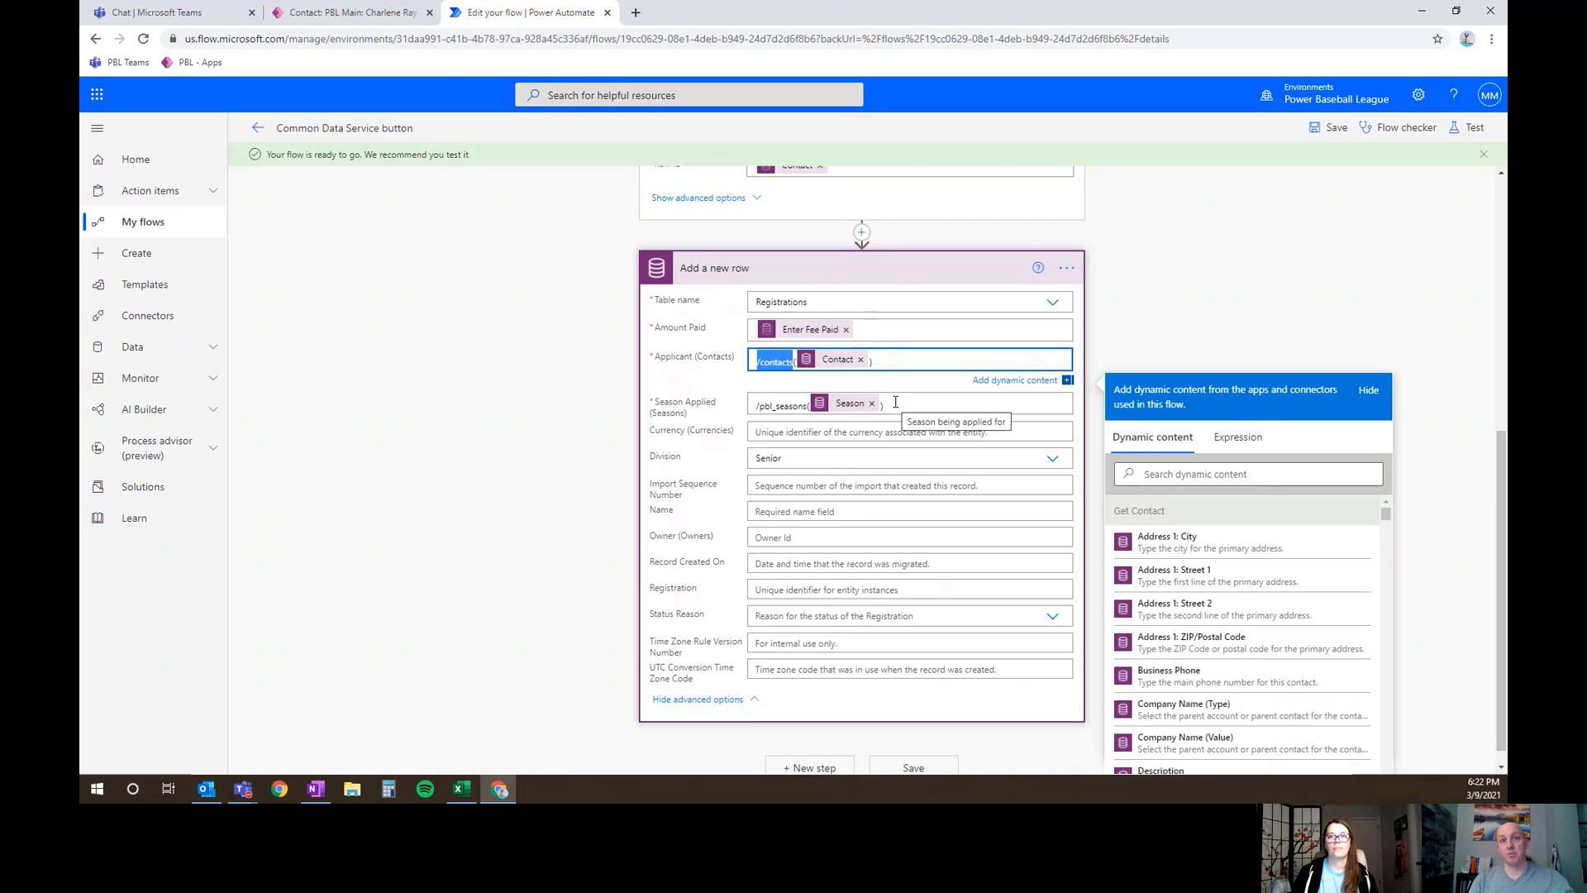
left_click(777, 407)
key("shift+Home")
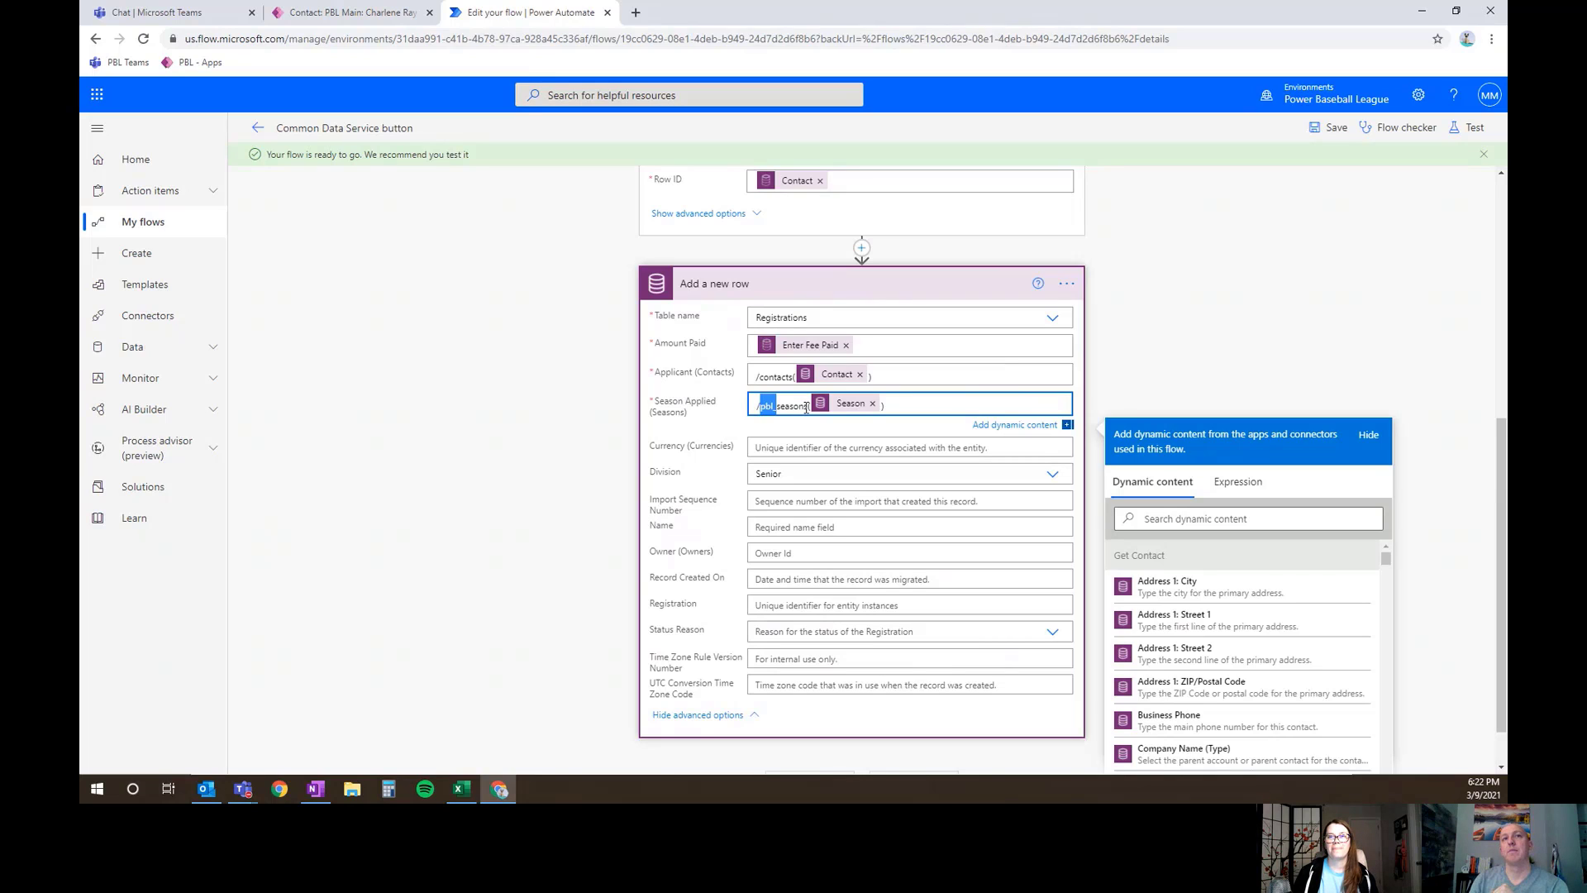
left_click(1164, 385)
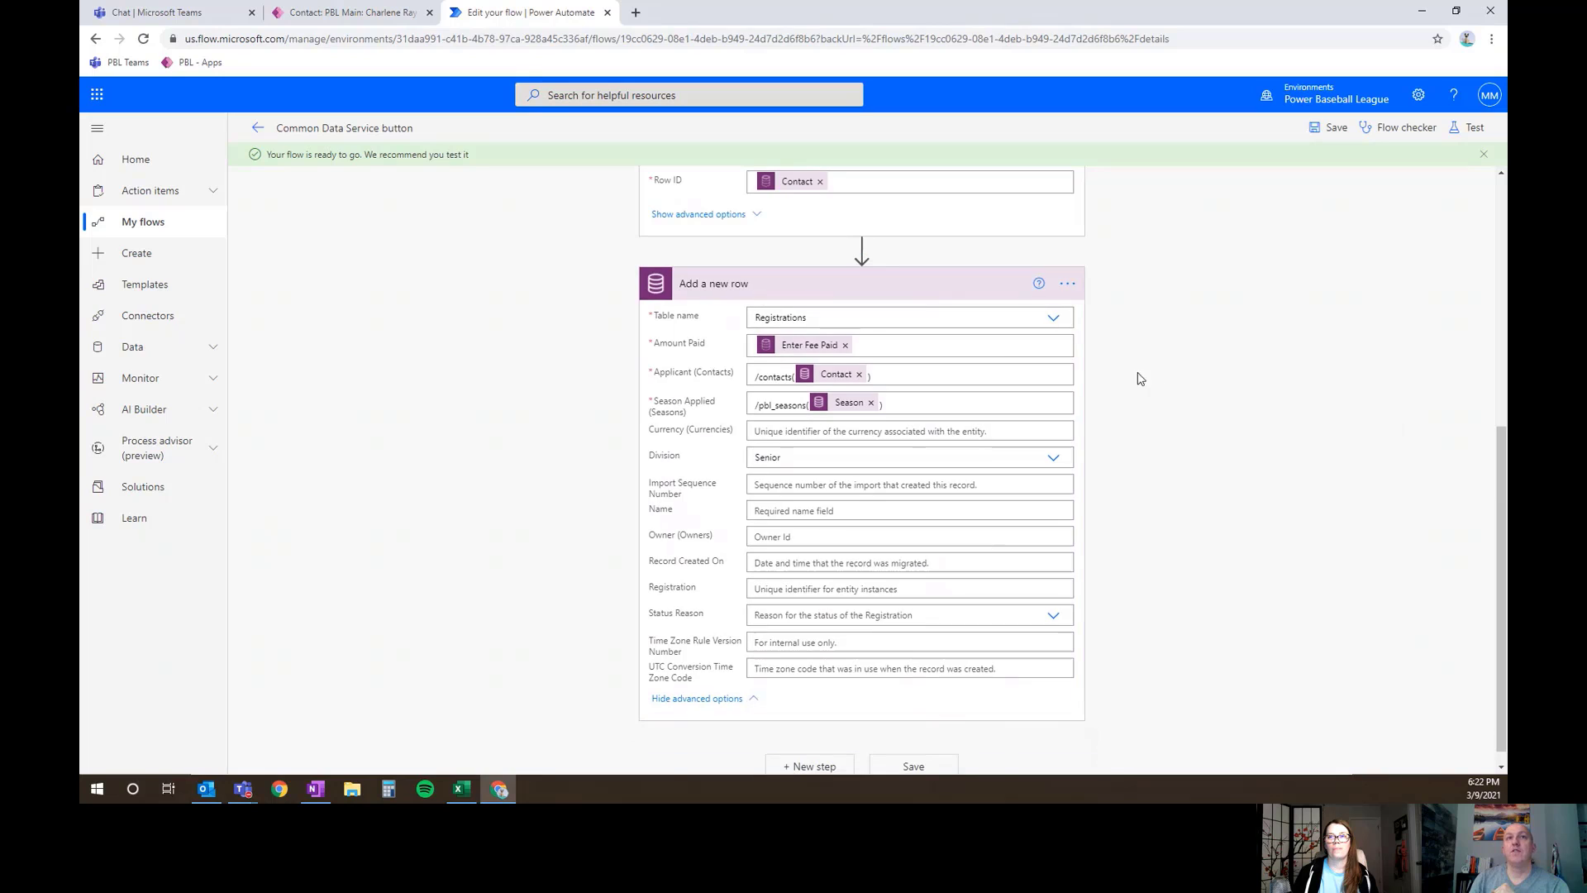
Save the flow, switch to the contact record in the Power Baseball League app, and reload it
left_click(1328, 127)
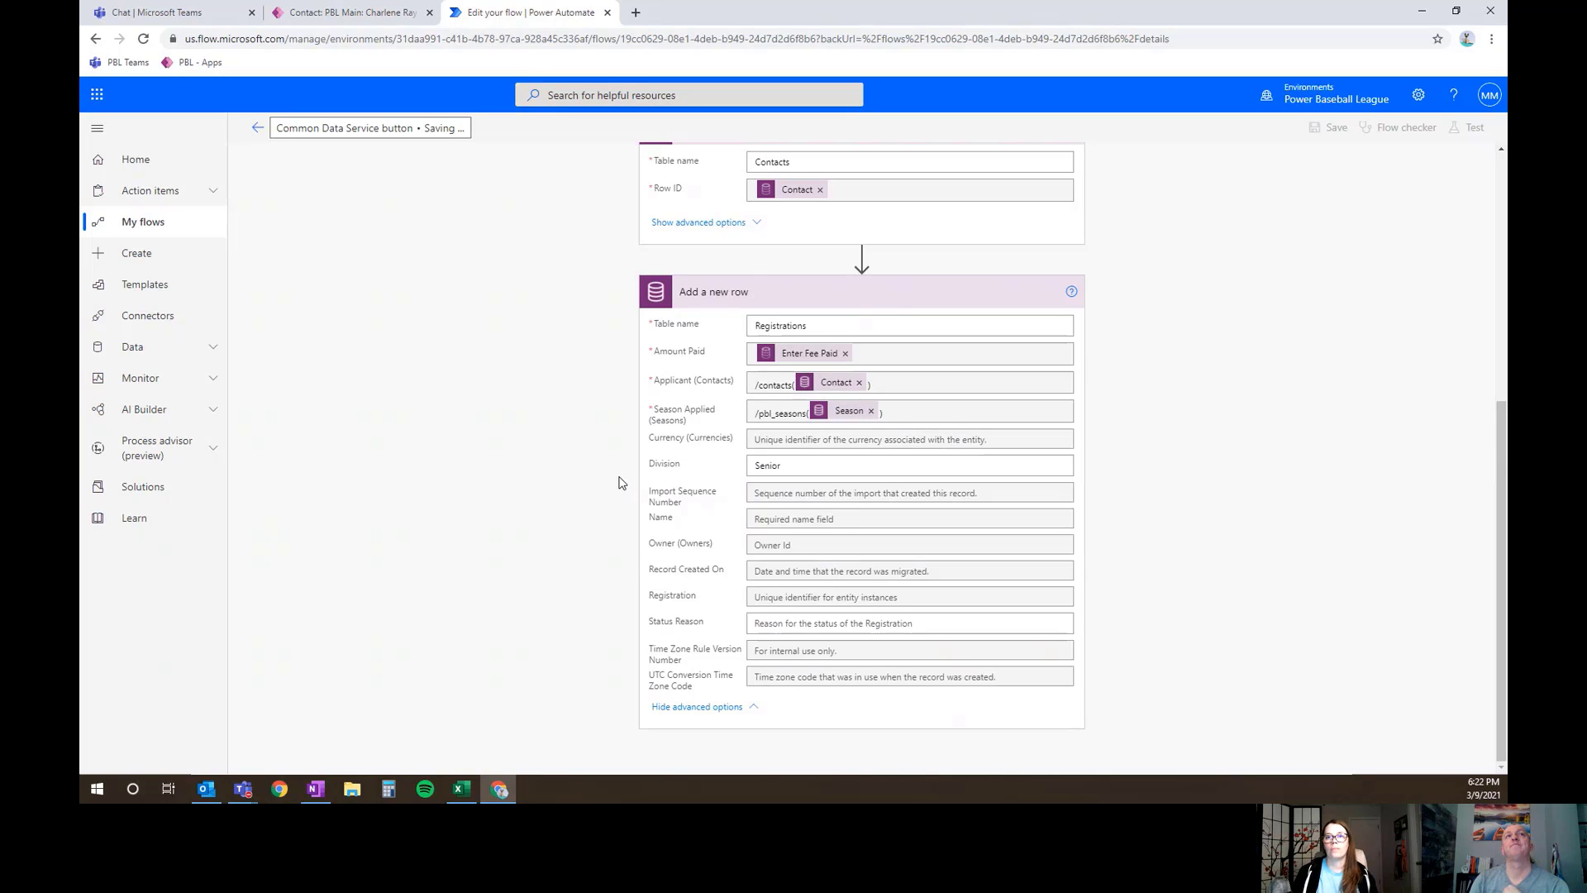
left_click(347, 13)
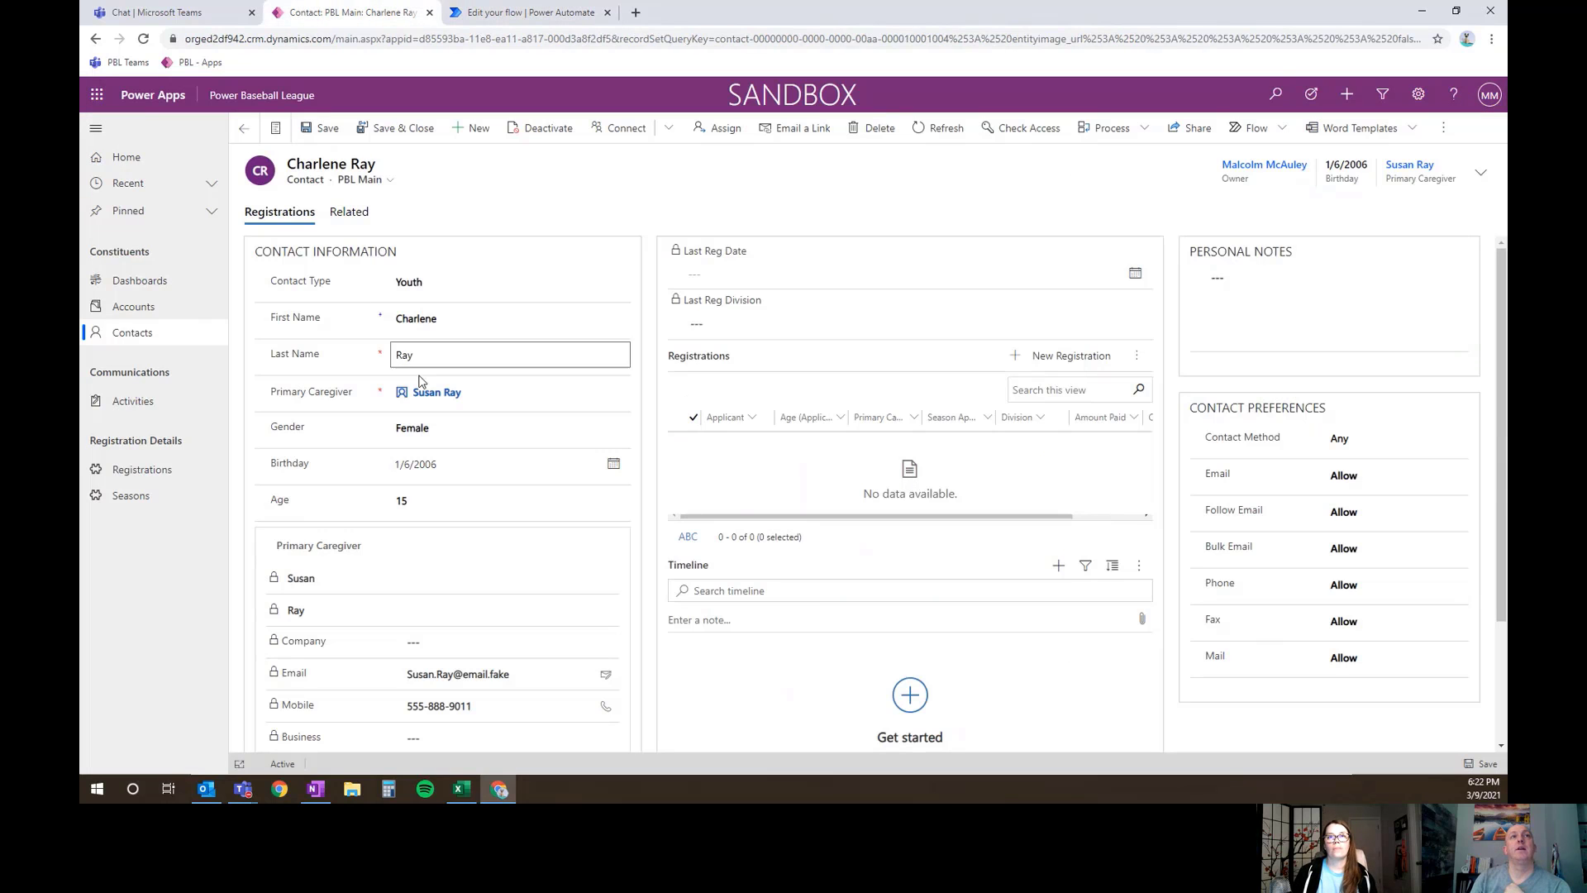
left_click(1287, 130)
left_click(143, 38)
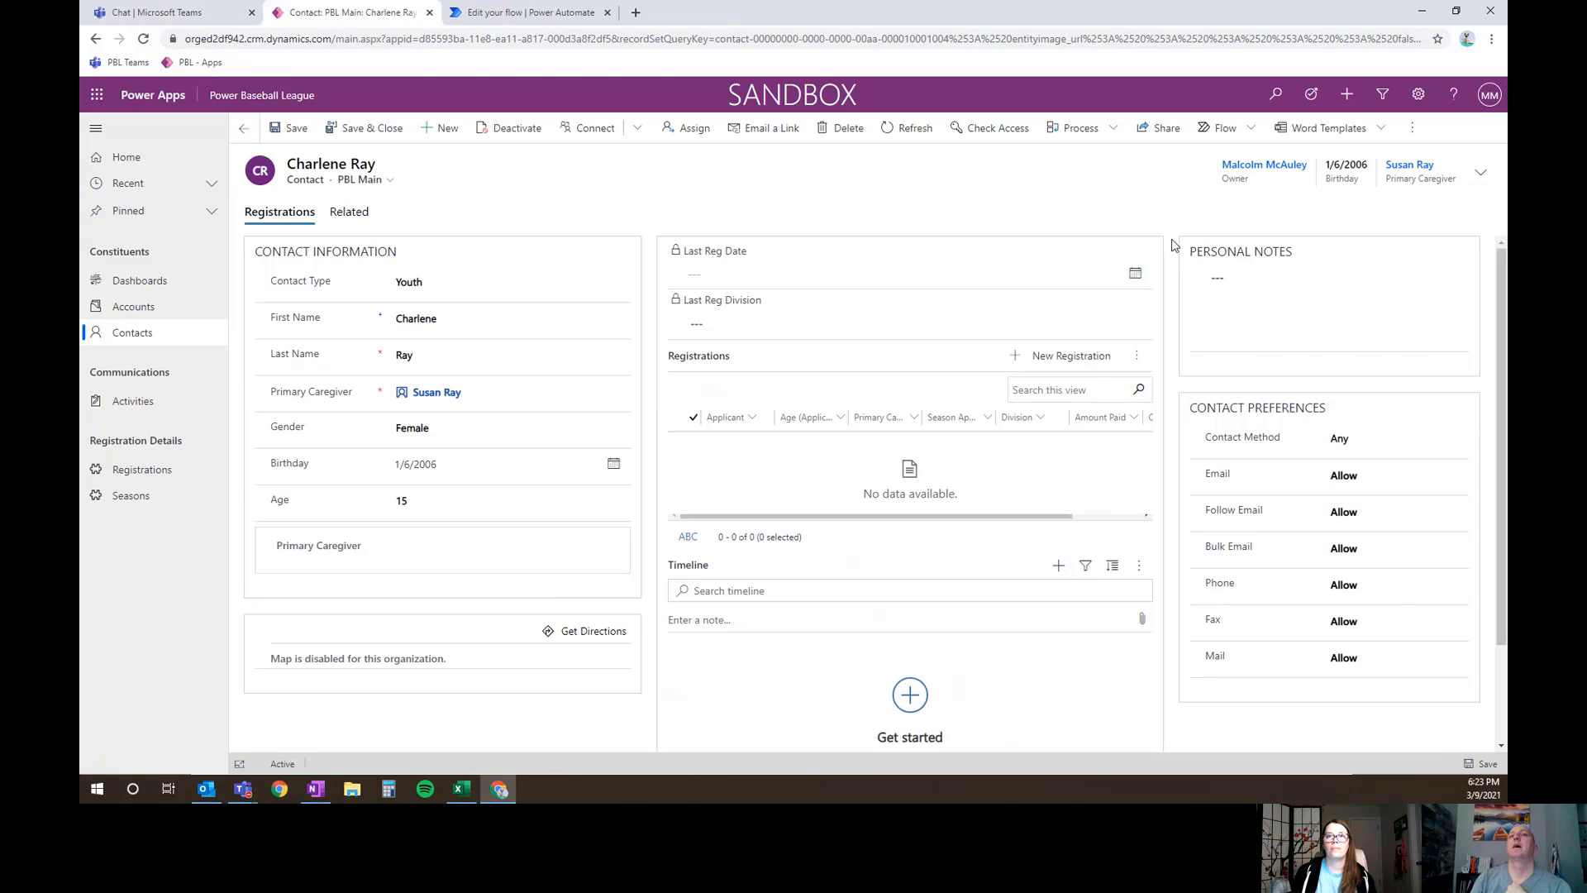
Run the Common Data Service button flow on the contact with Enter Fee Paid set to 225, and refresh its Registrations list
left_click(1225, 129)
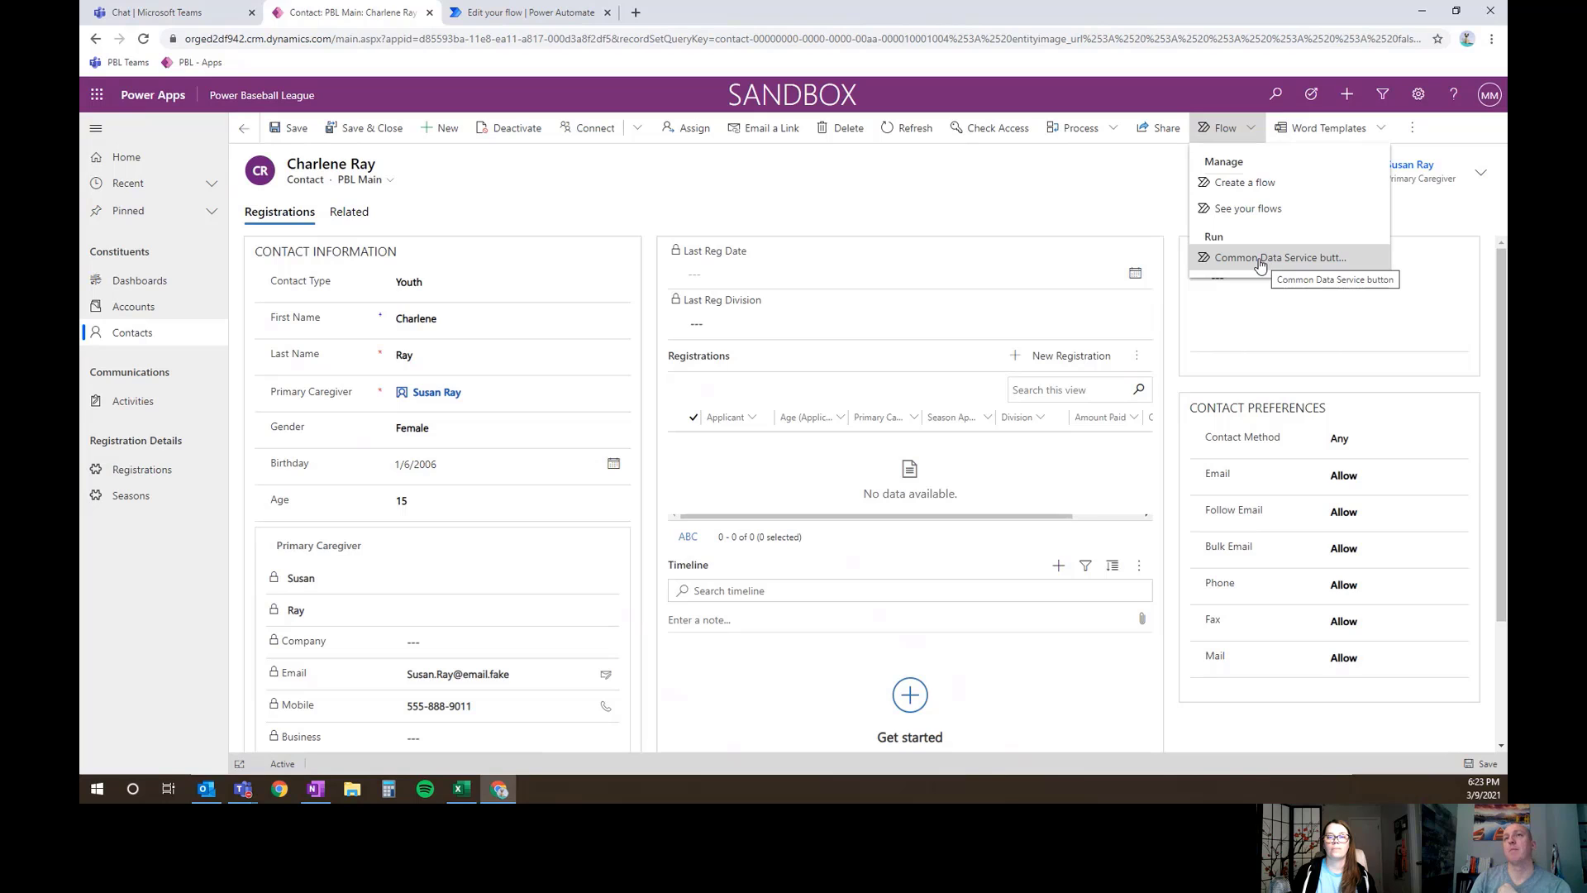
left_click(1260, 261)
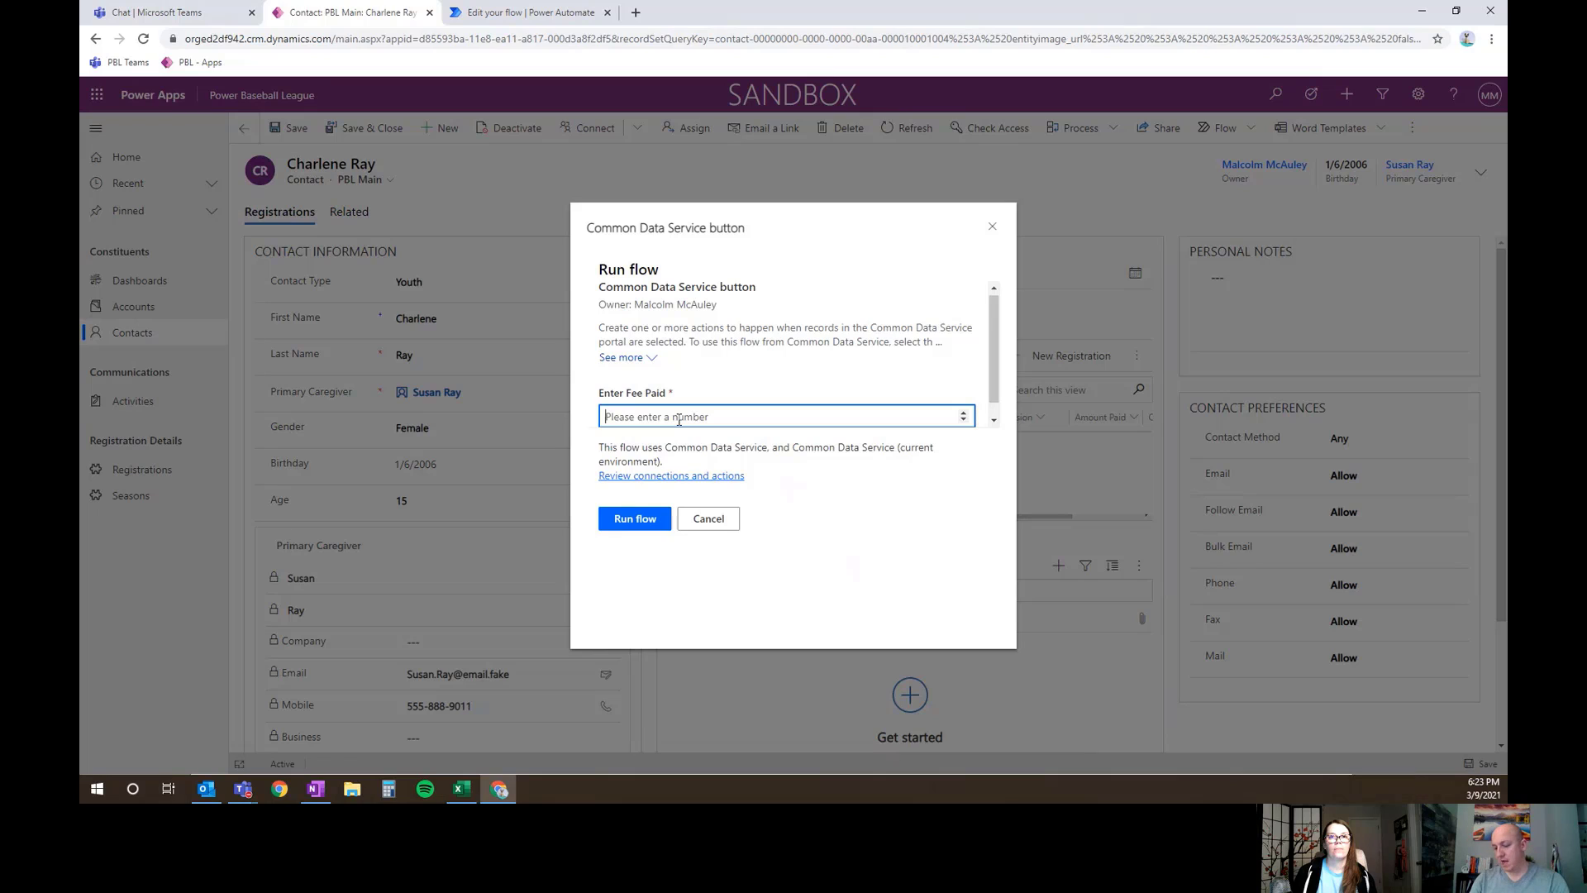
type("225")
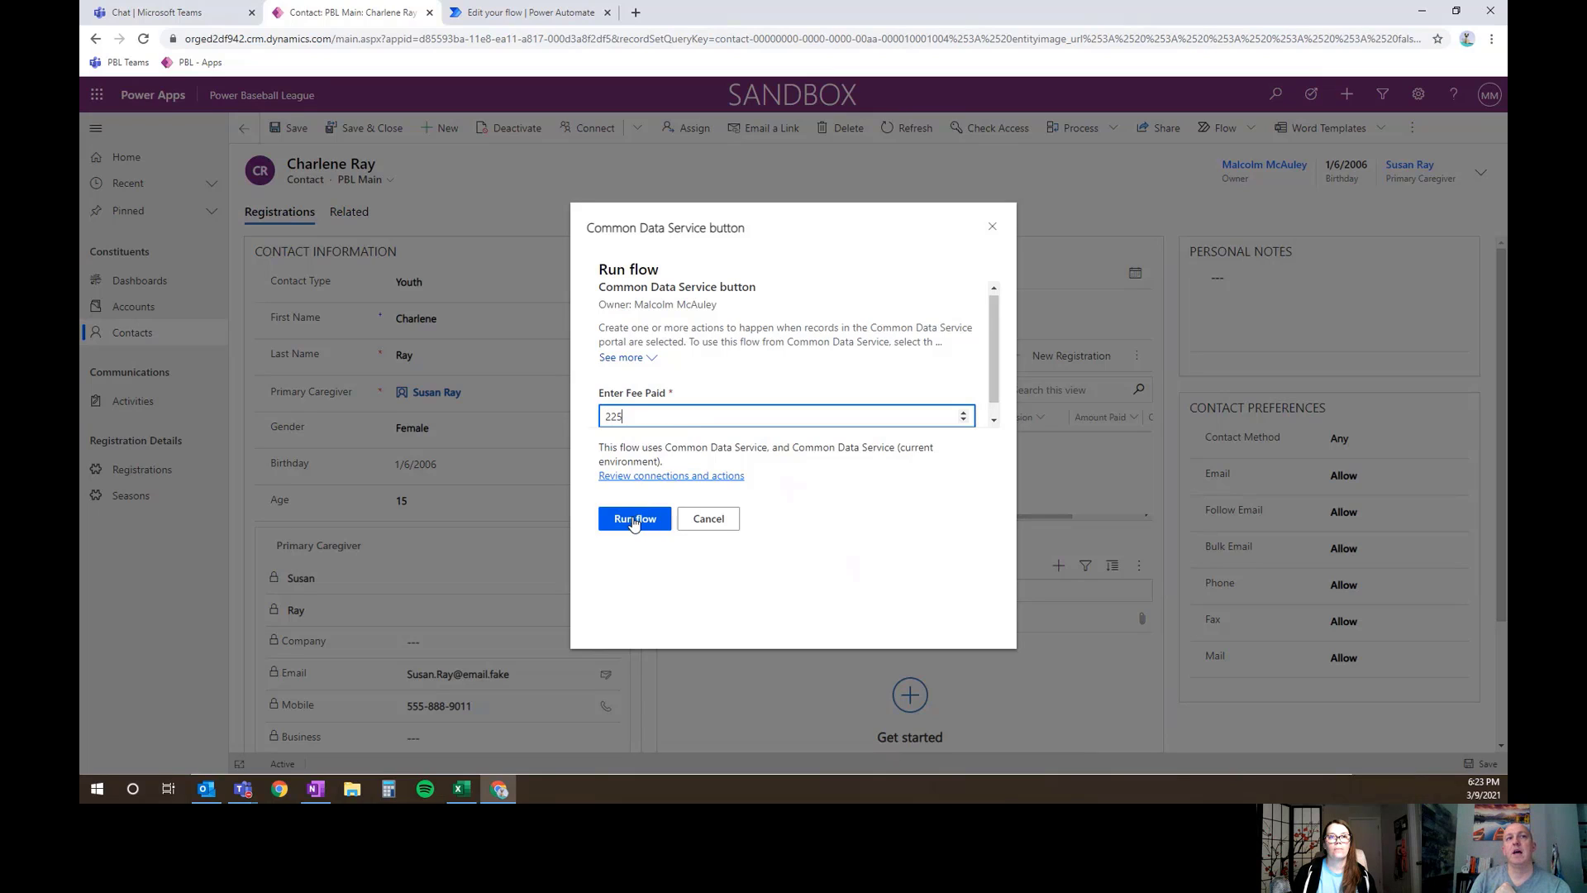
left_click(634, 521)
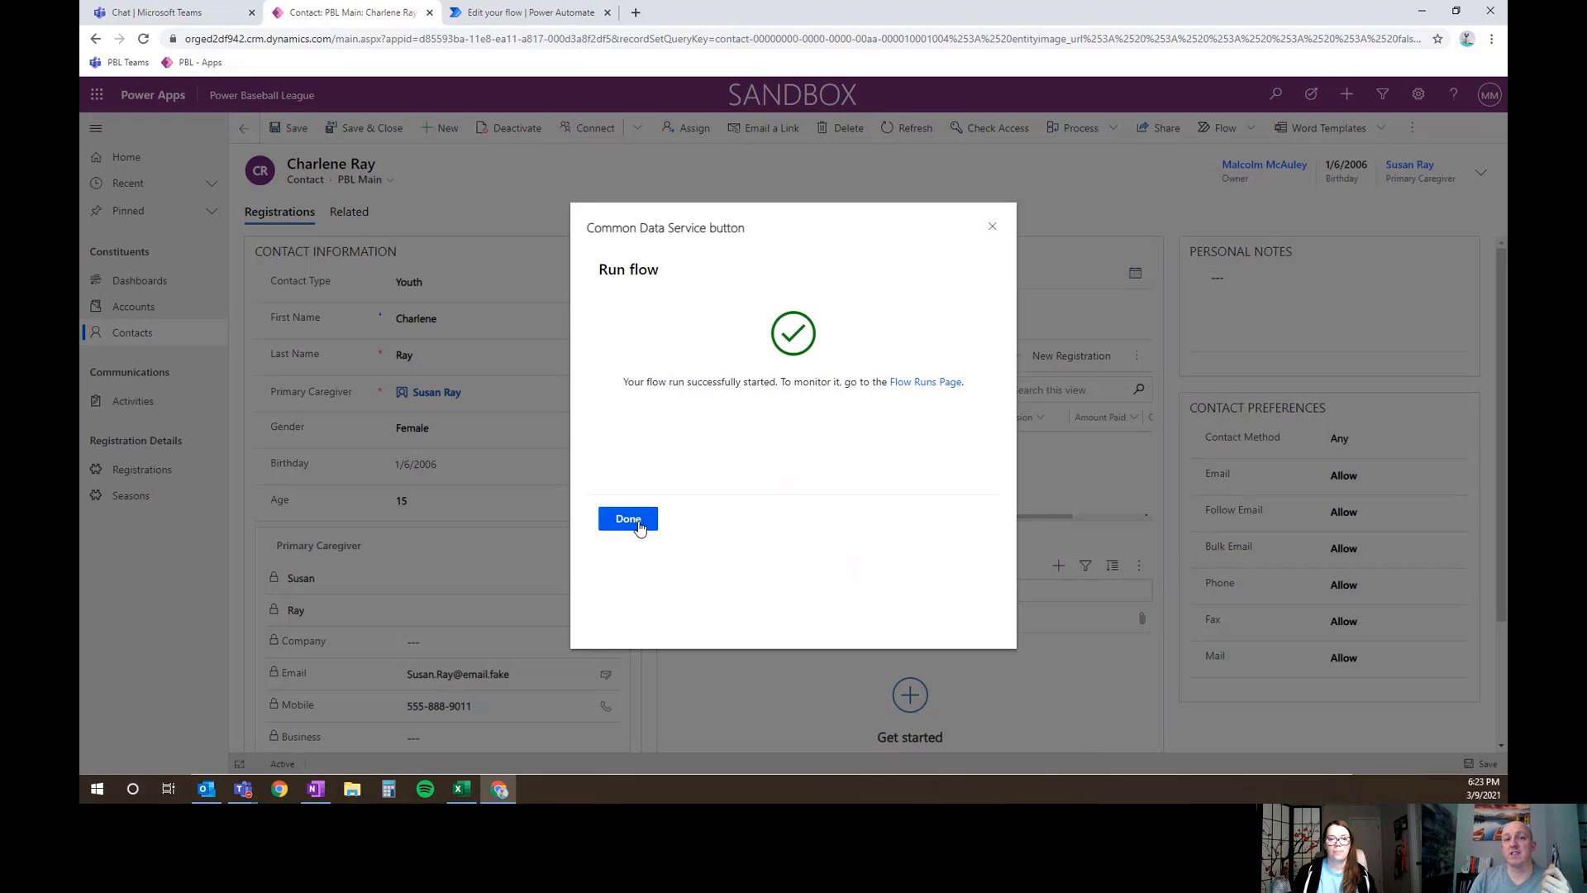
double_click(758, 381)
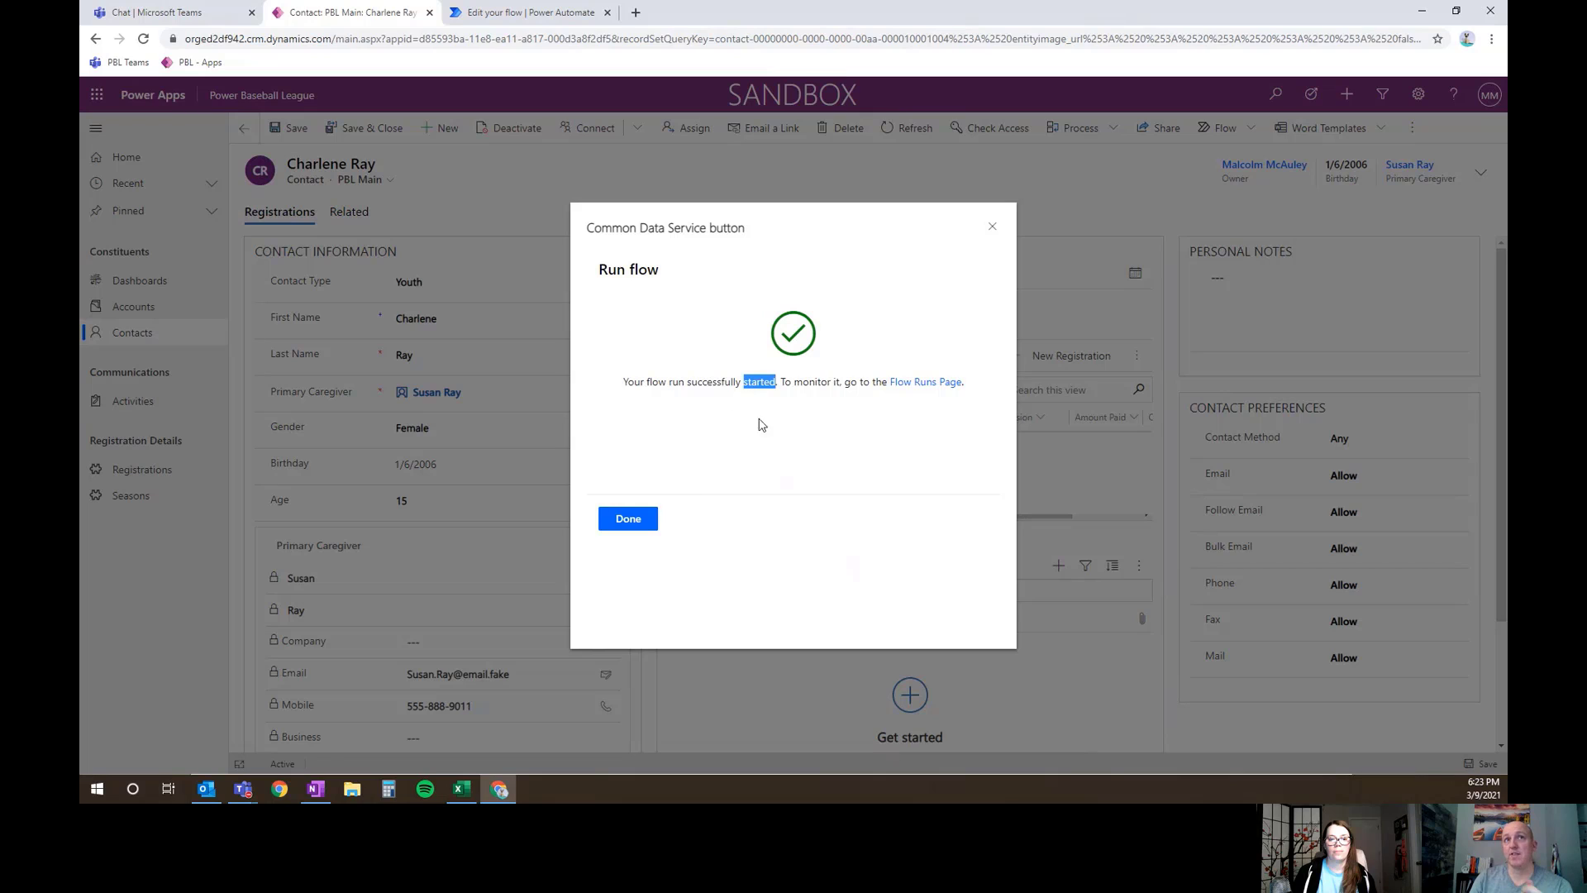
left_click(676, 530)
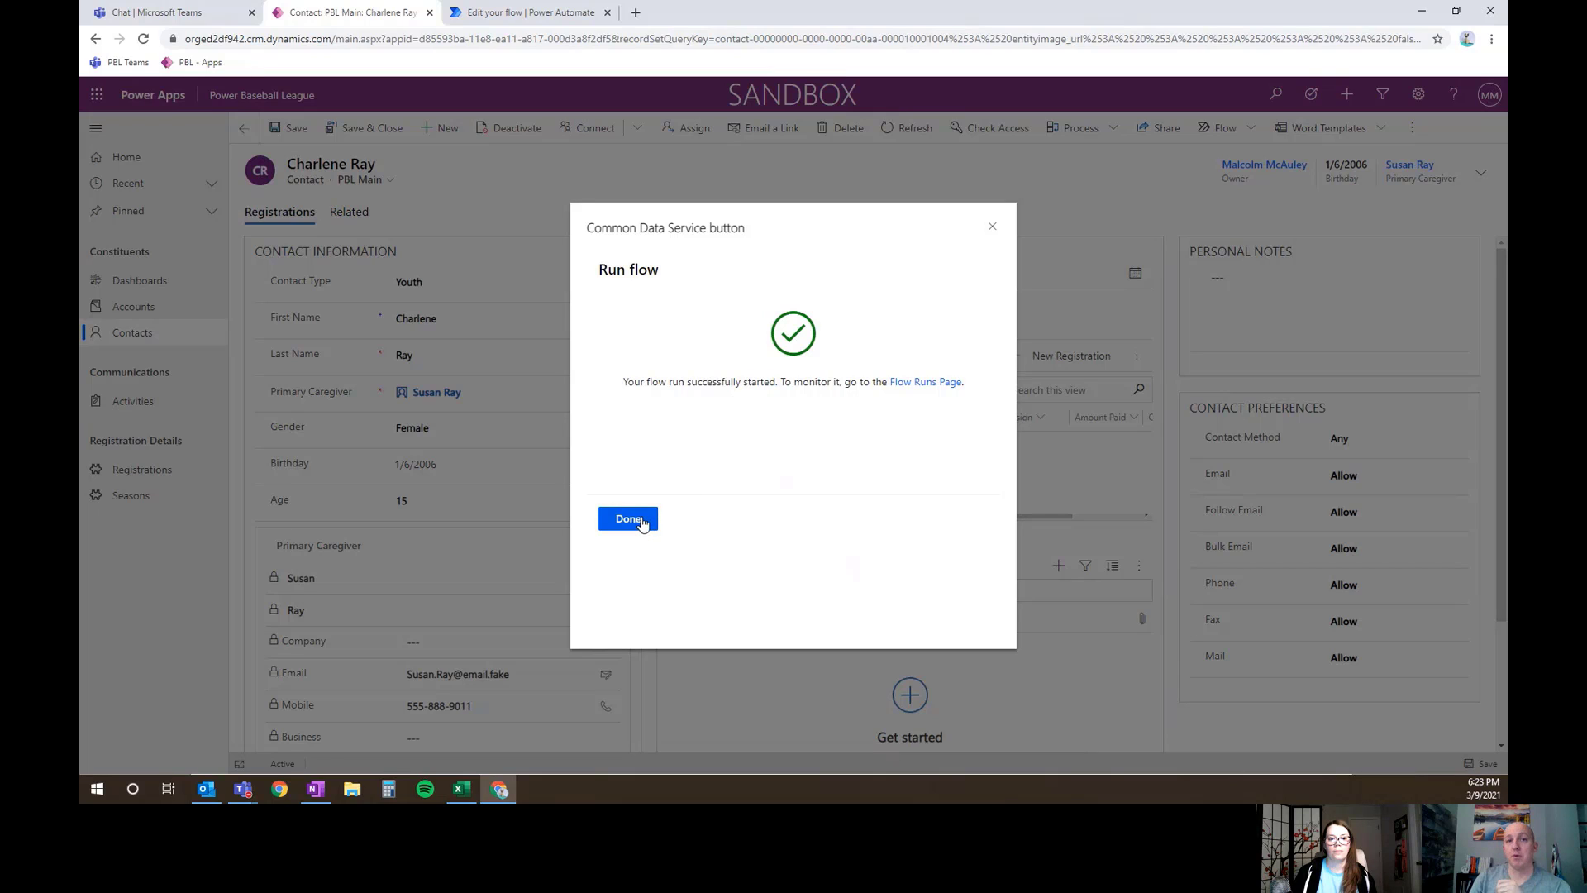
left_click(642, 520)
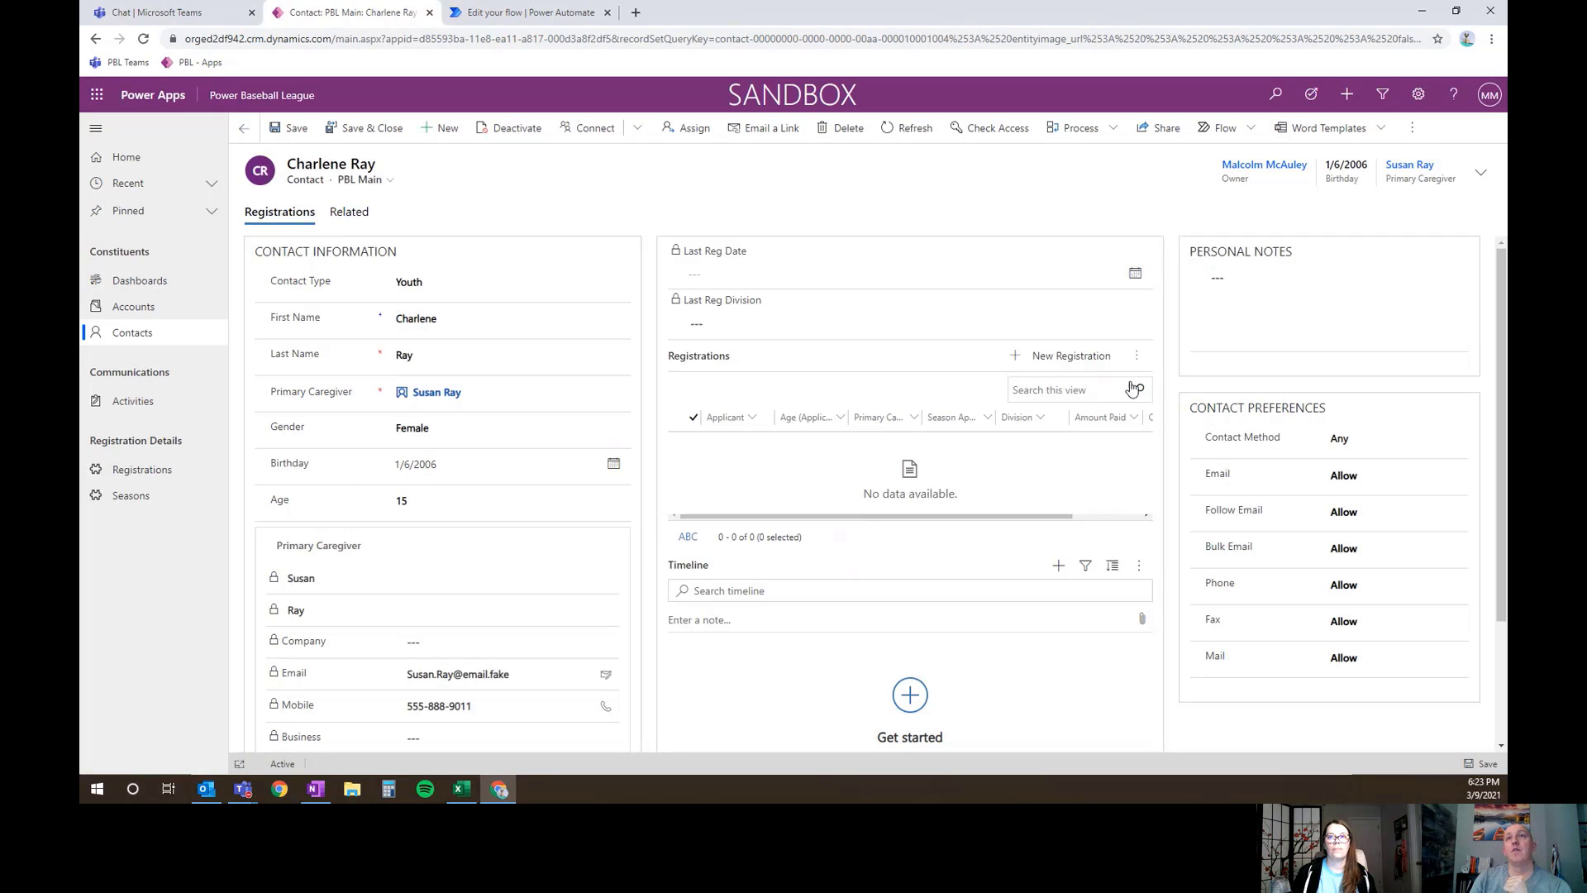
left_click(1138, 357)
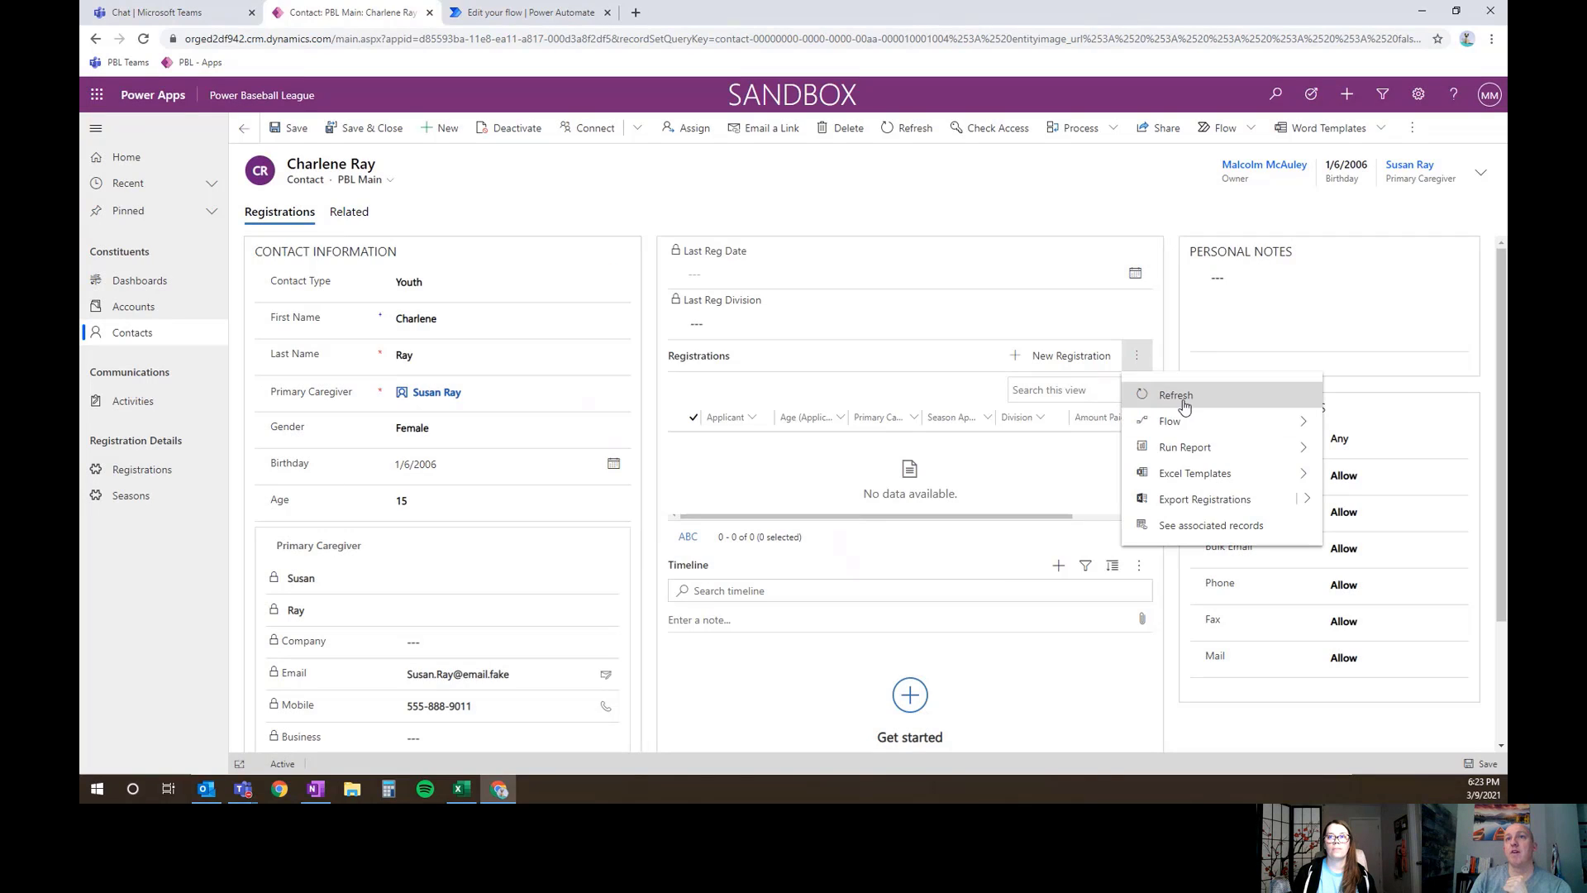
left_click(1175, 396)
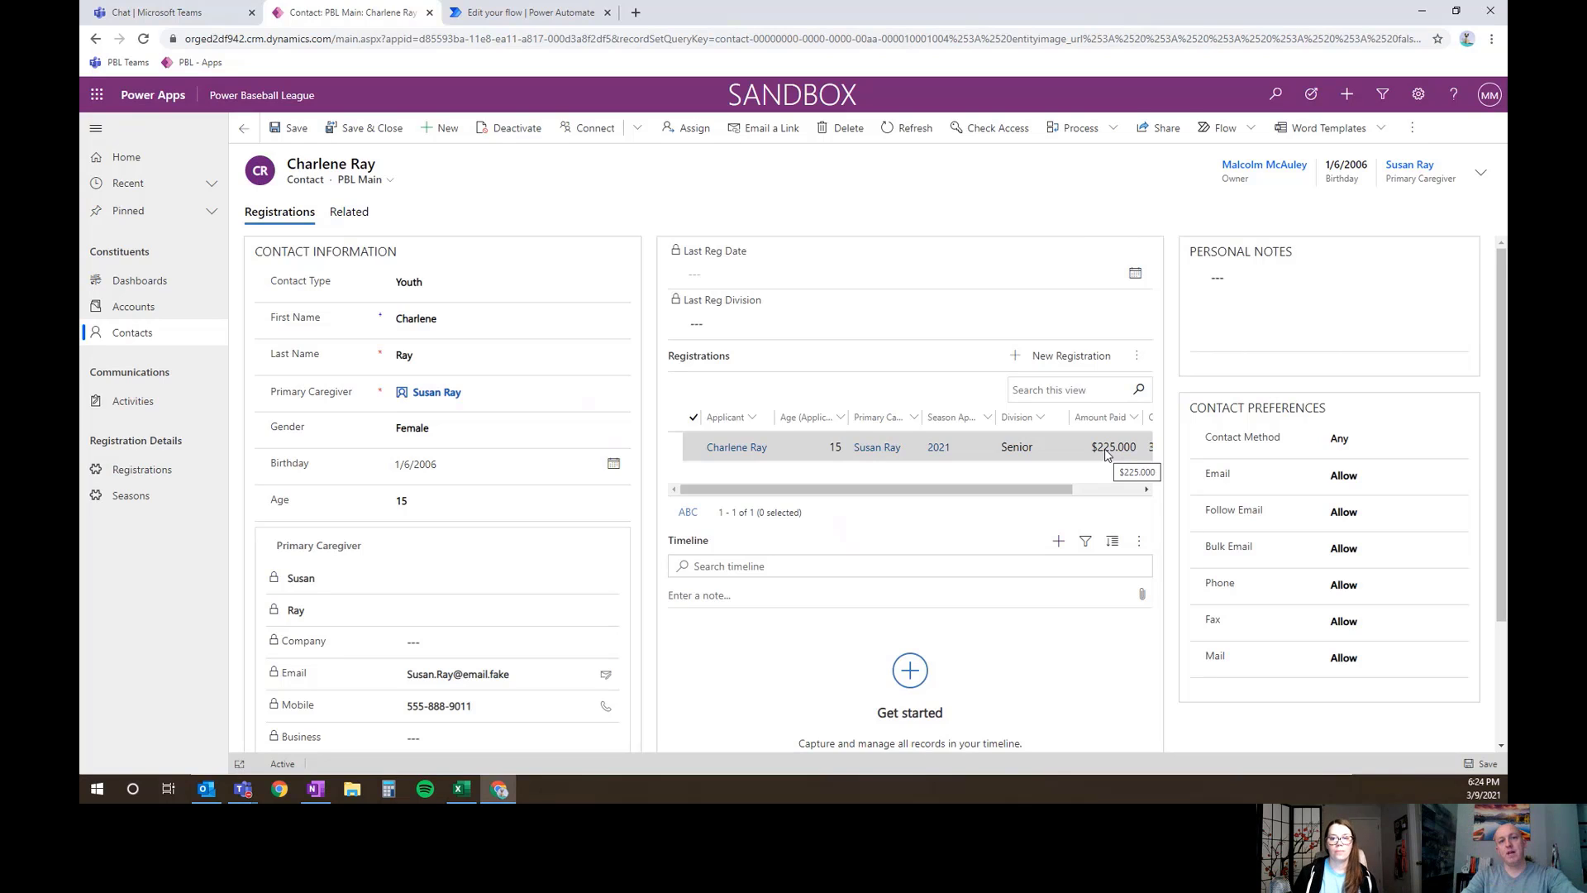
Review the trigger inputs and the Division field of Add a new row in the Power Automate flow, and return to the contact record
left_click(529, 13)
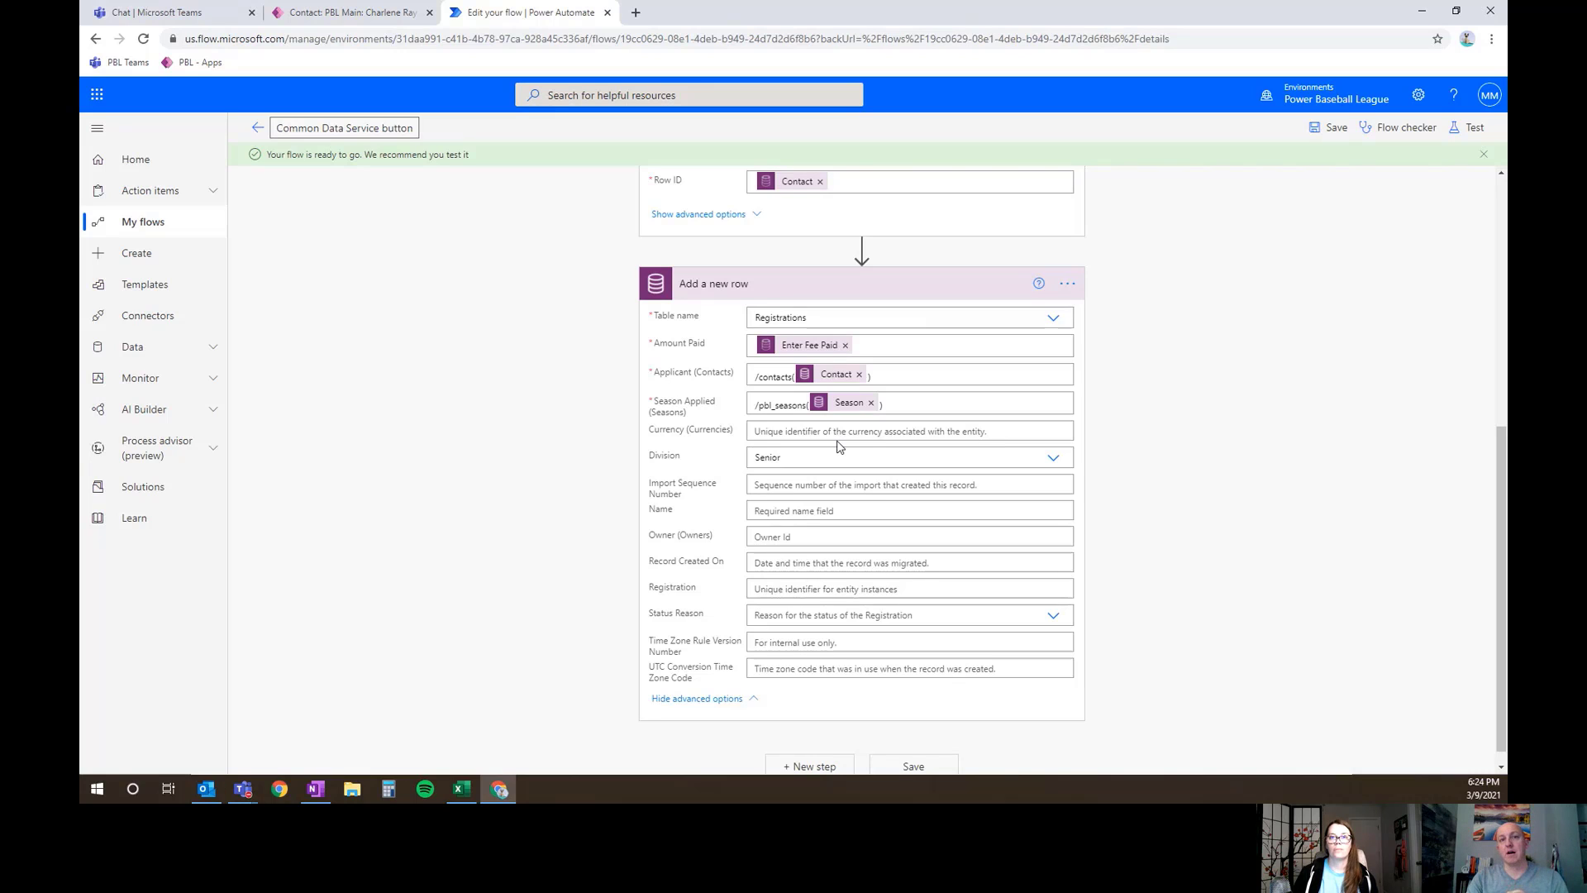
scroll(837, 446, "up", 5)
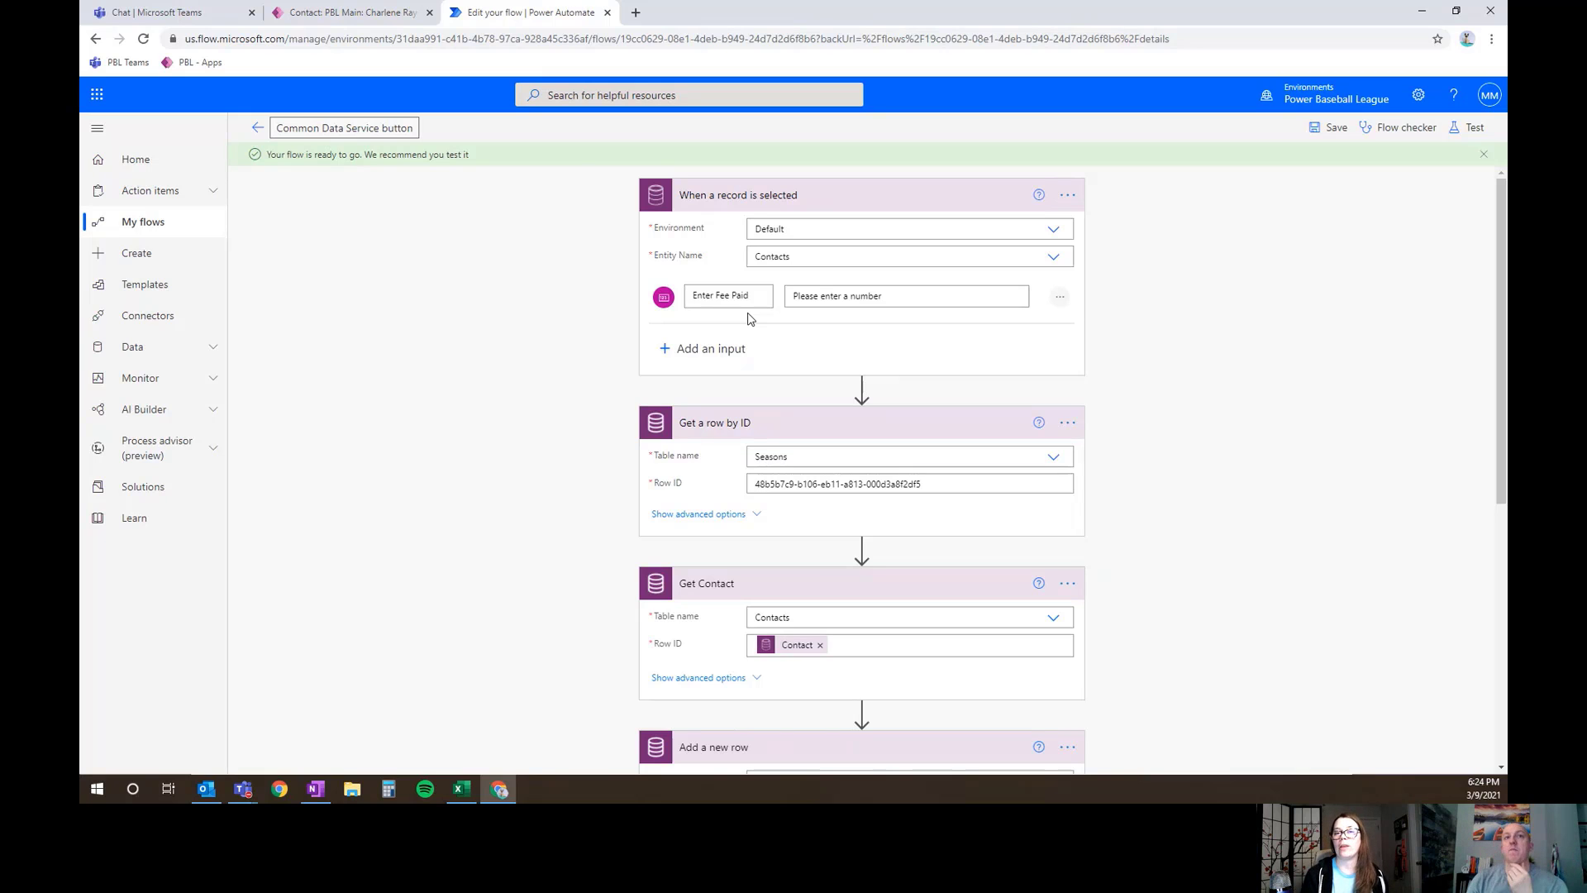
scroll(542, 400, "down", 6)
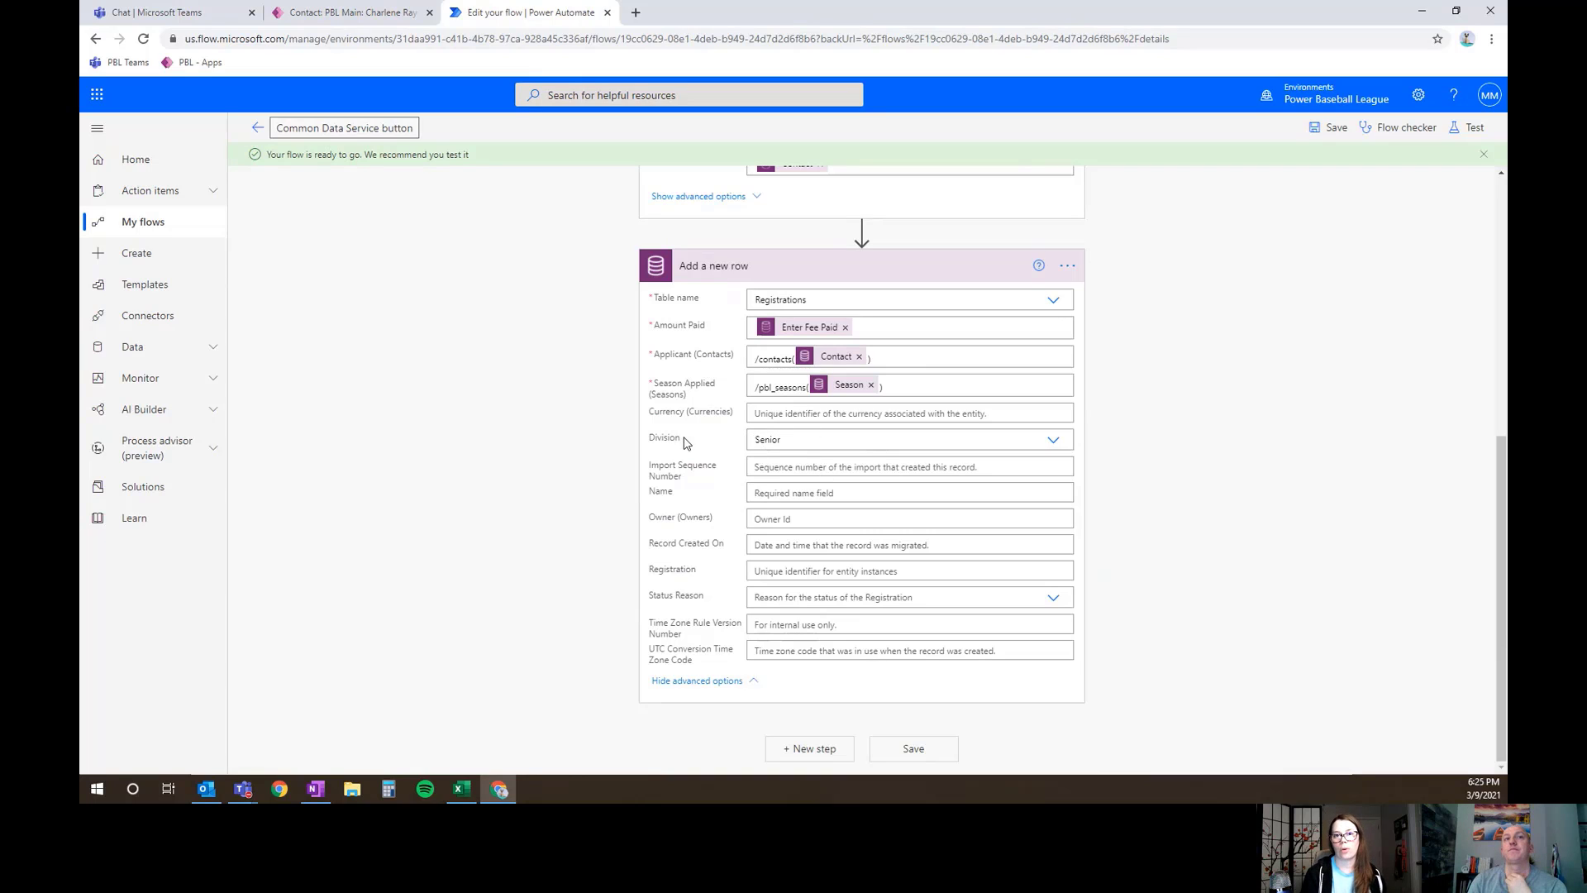
left_click(660, 445)
double_click(661, 446)
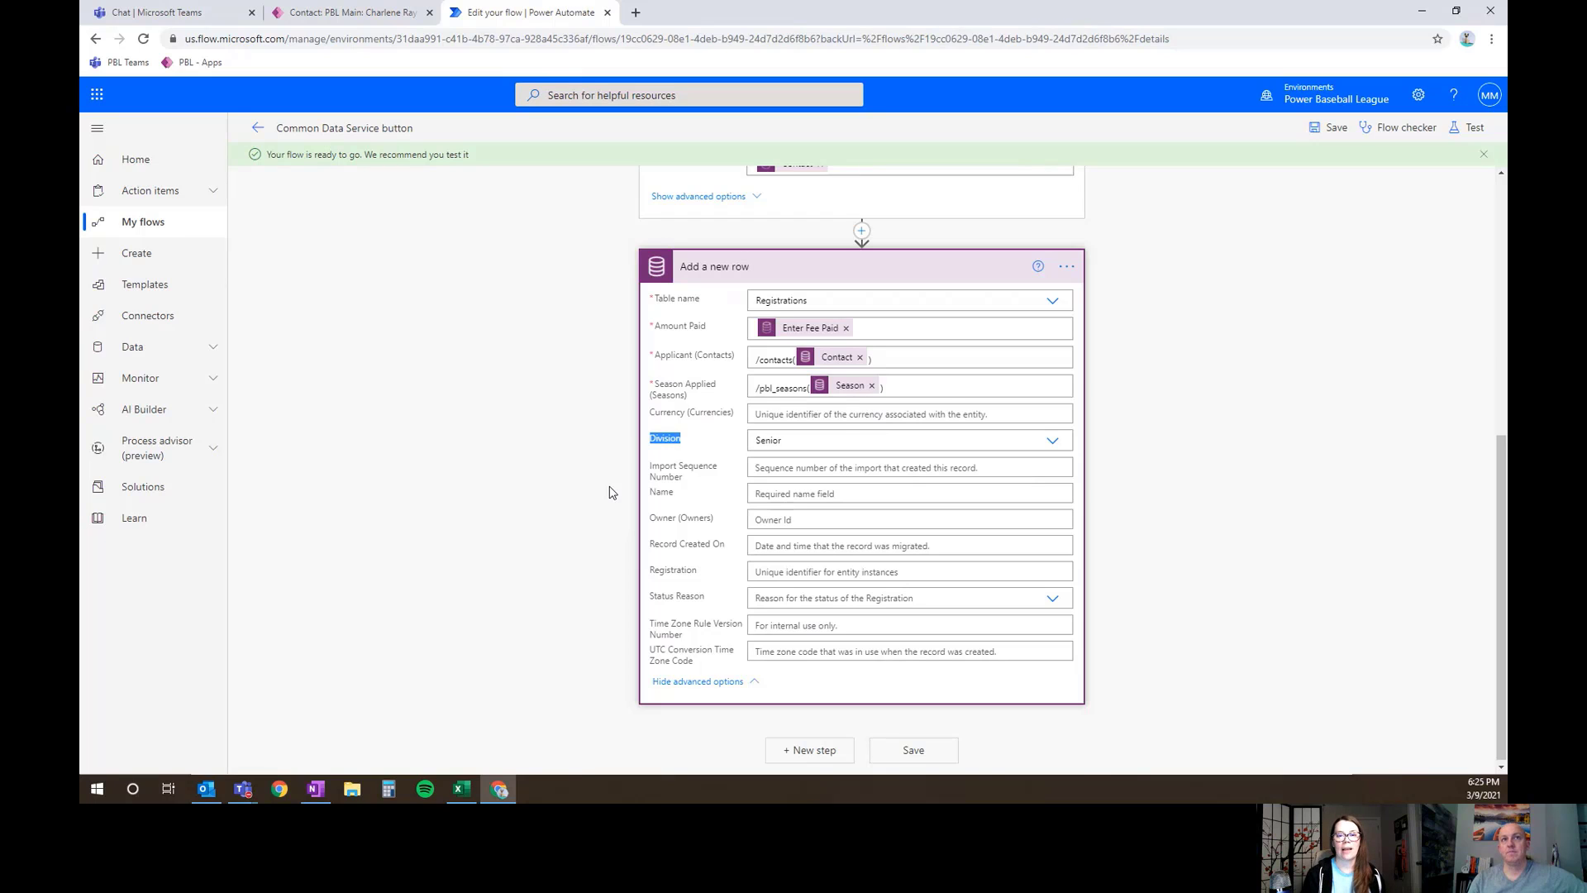
scroll(609, 493, "up", 6)
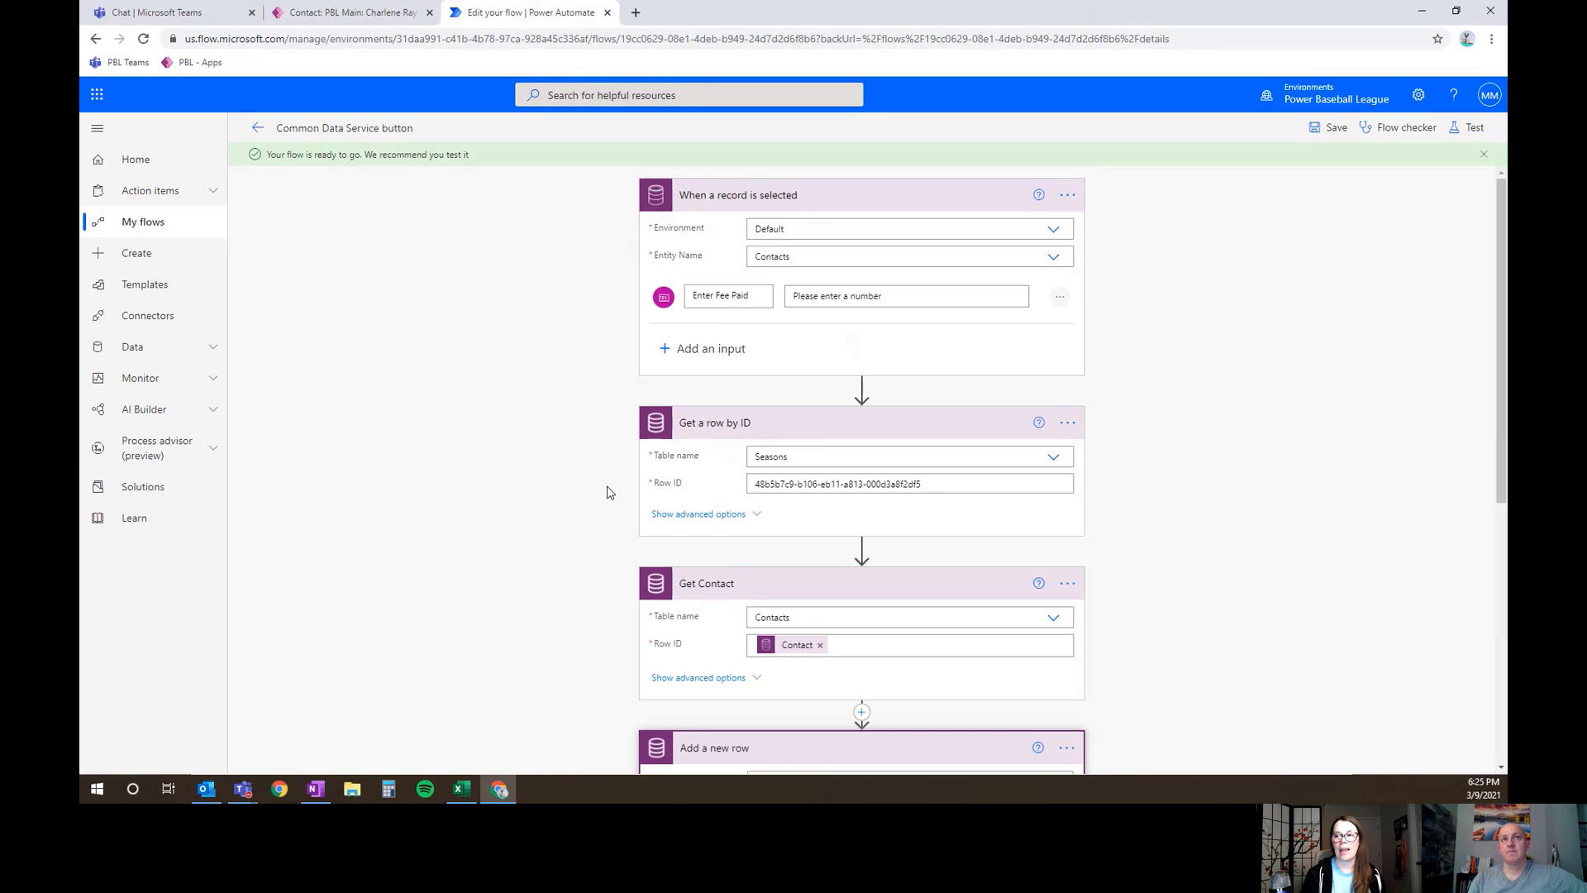
left_click(337, 18)
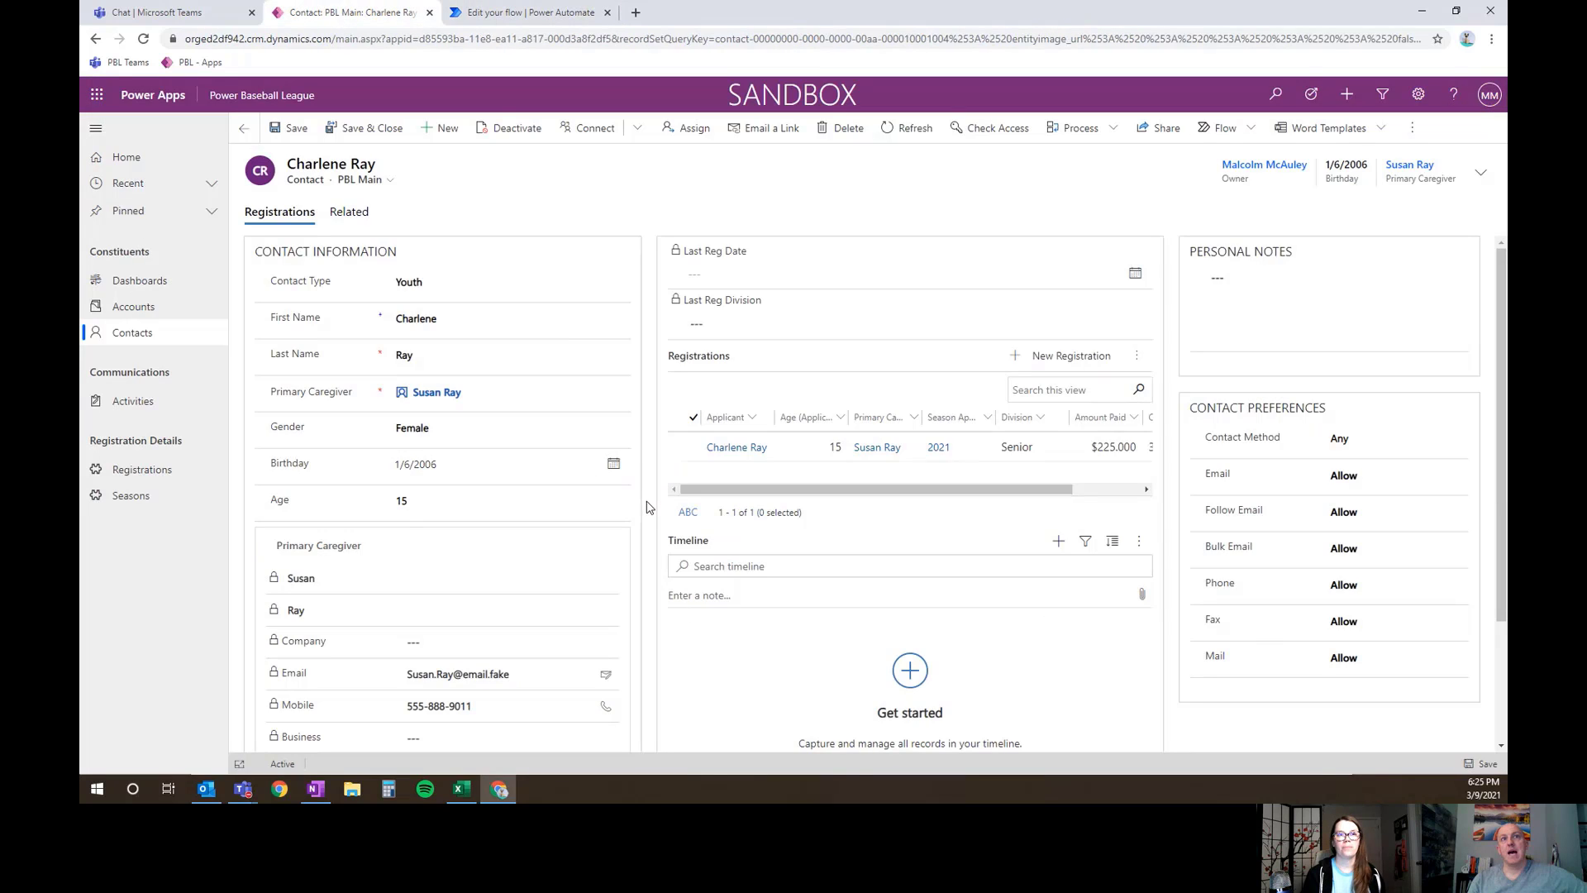